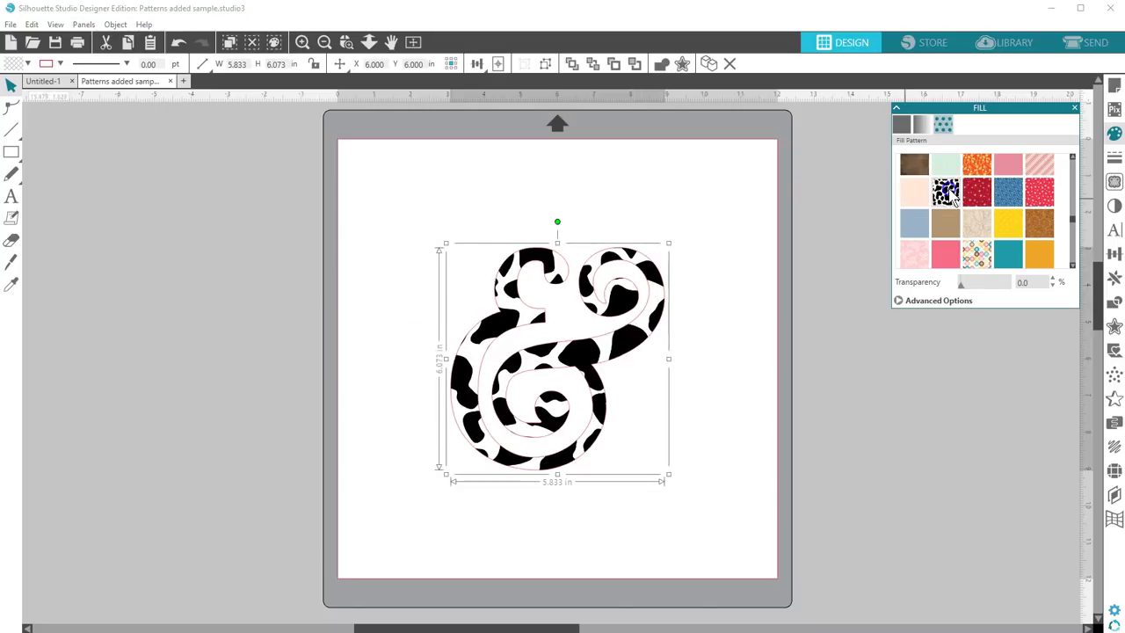
Step: Try polka-dot and light pink pattern fills, then set the ampersand to no fill
left_click(914, 223)
left_click(975, 254)
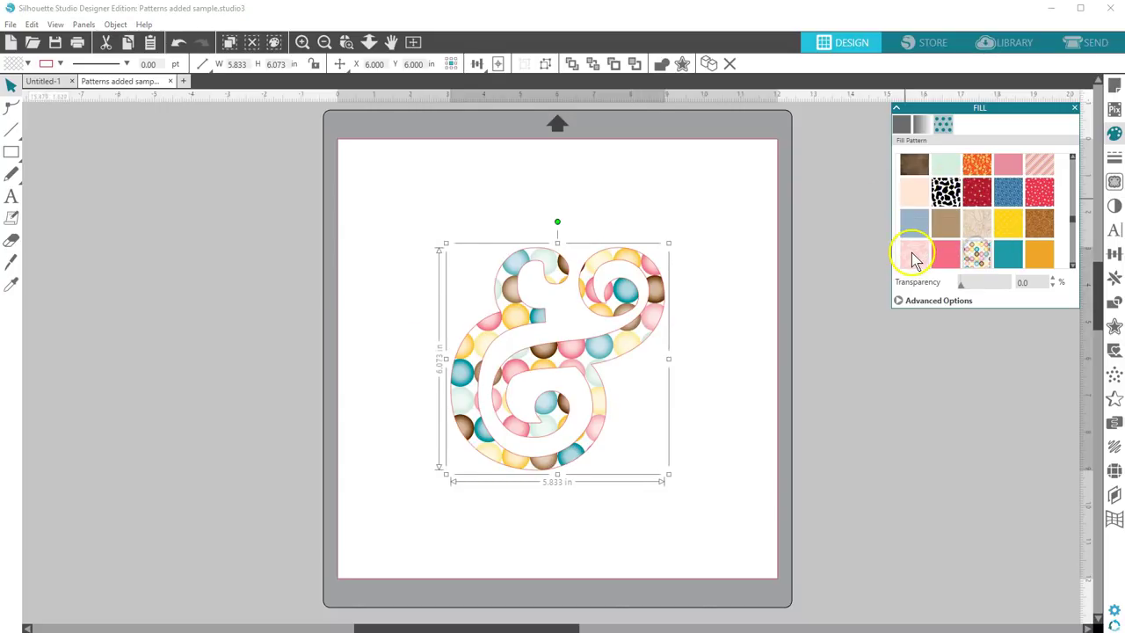
left_click(914, 256)
left_click_drag(1071, 222, 1070, 155)
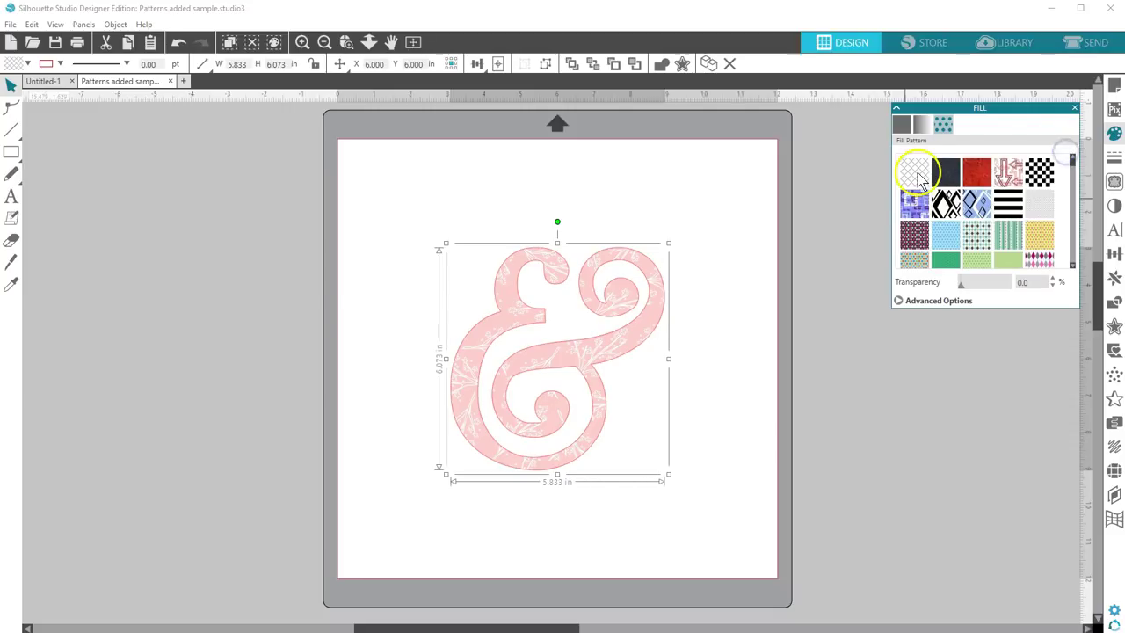
left_click(918, 178)
left_click(1074, 107)
left_click(828, 221)
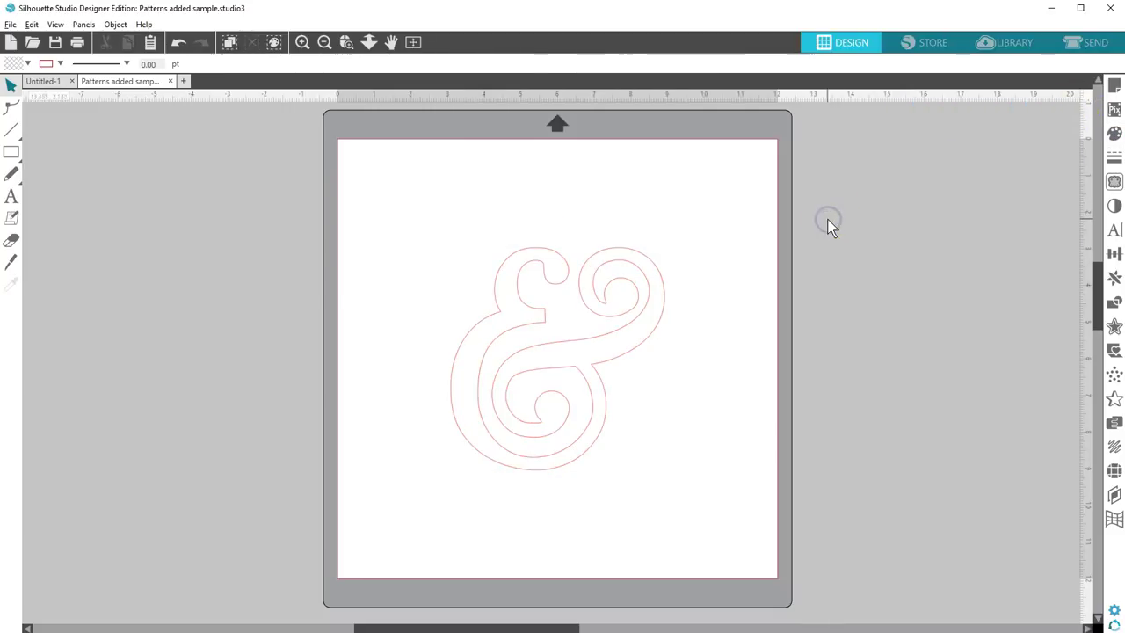
left_click(120, 626)
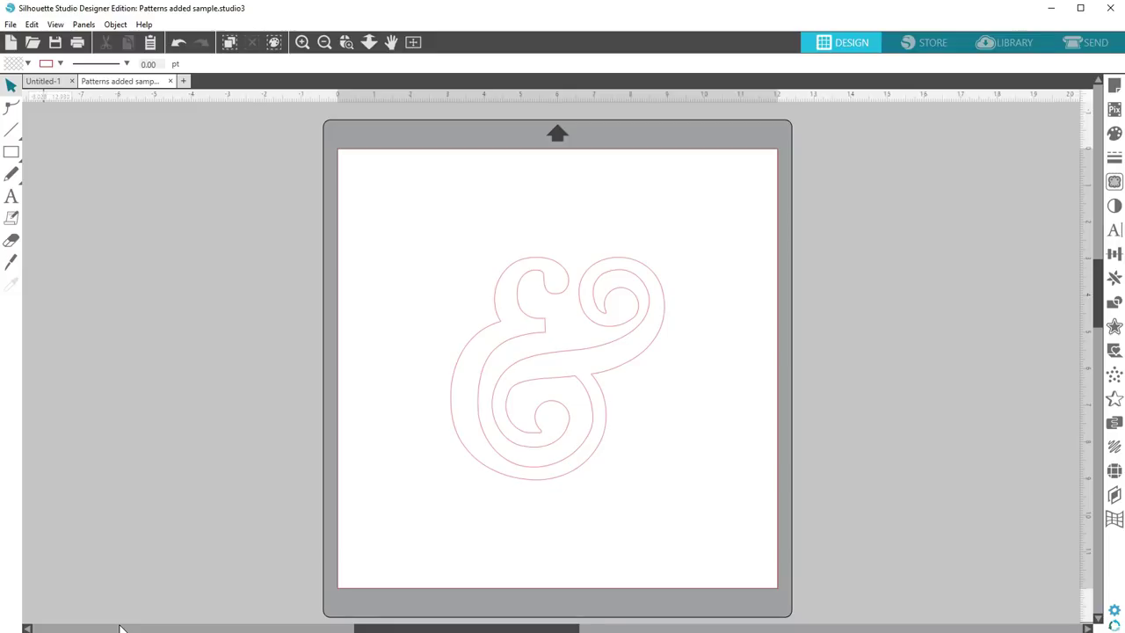
Step: In the library, collapse the Library folder and expand the Patterns folder
left_click(1023, 46)
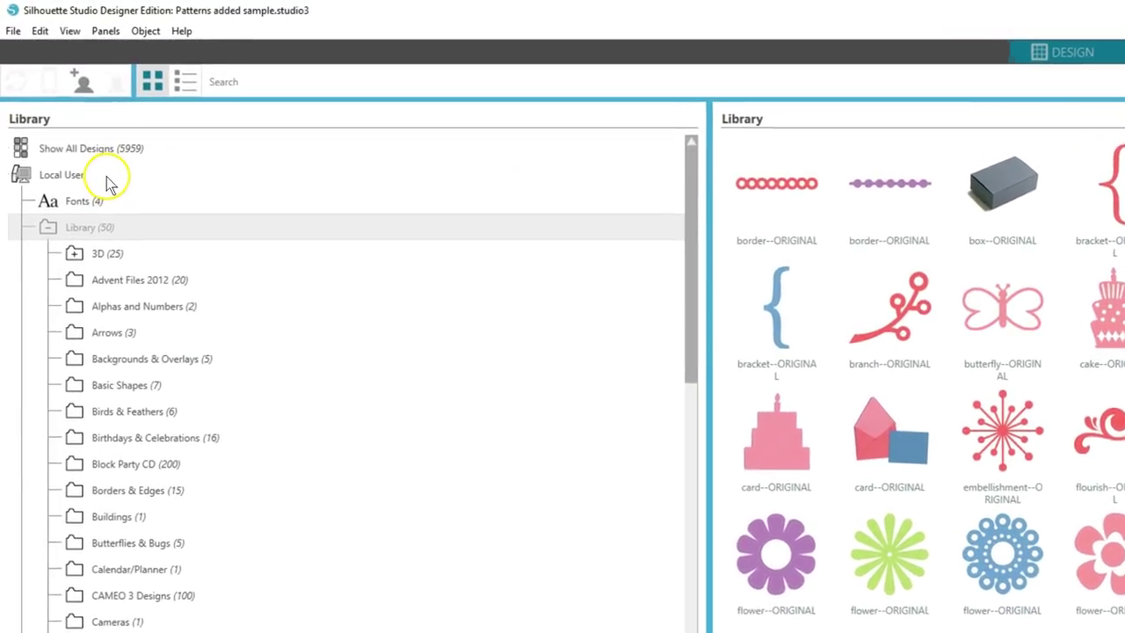
left_click(48, 230)
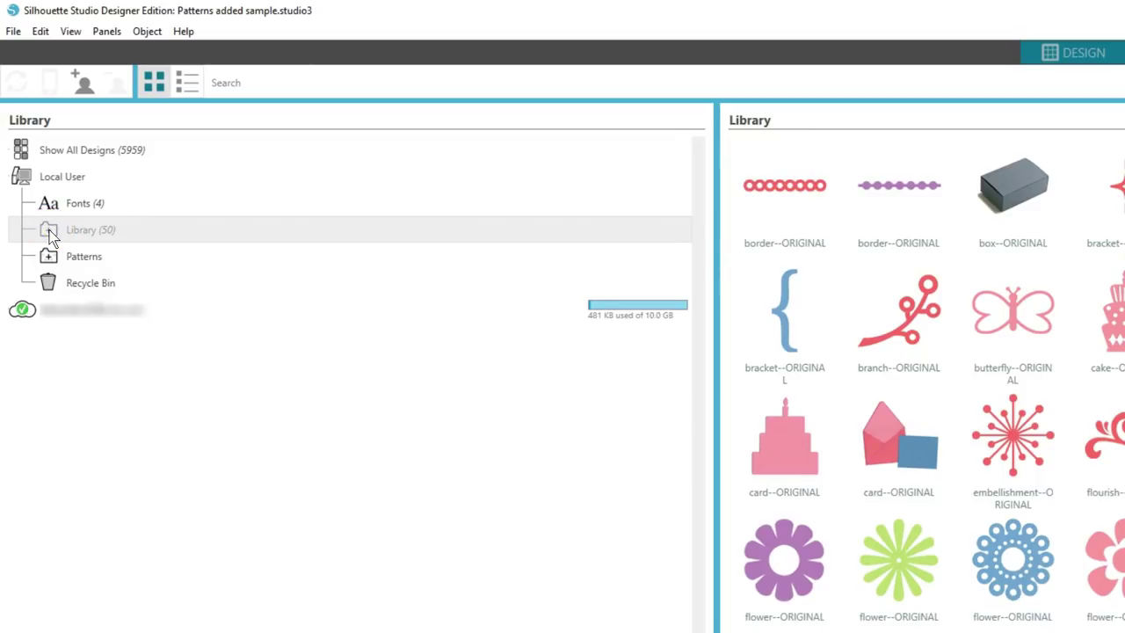
left_click(48, 257)
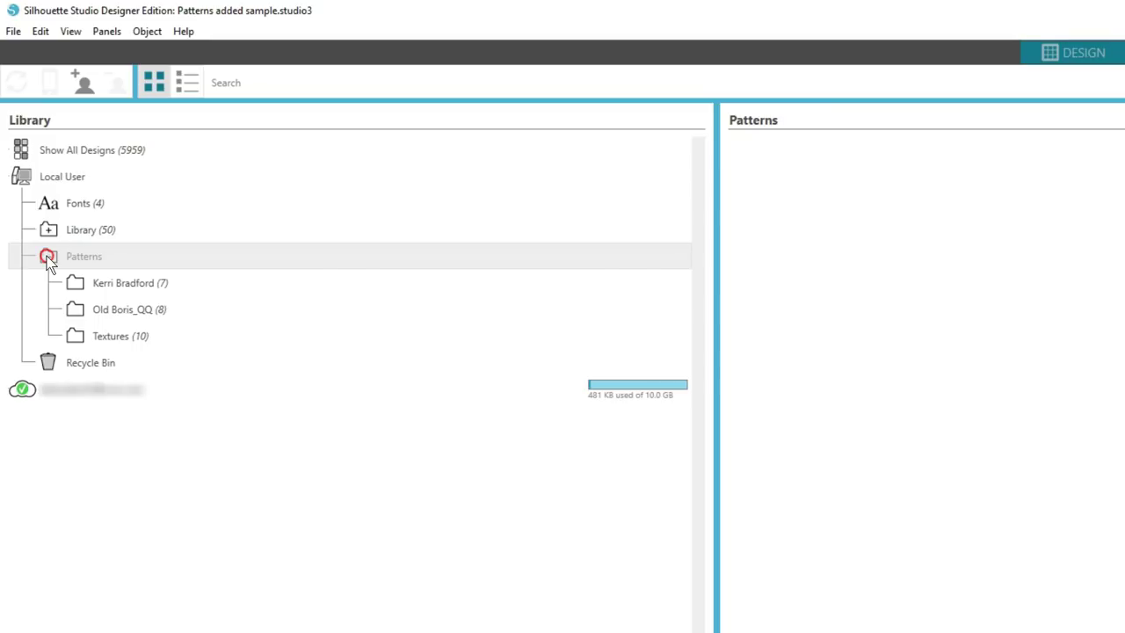
Step: Create a new folder named 'Stripes' inside Patterns
right_click(49, 261)
left_click(129, 268)
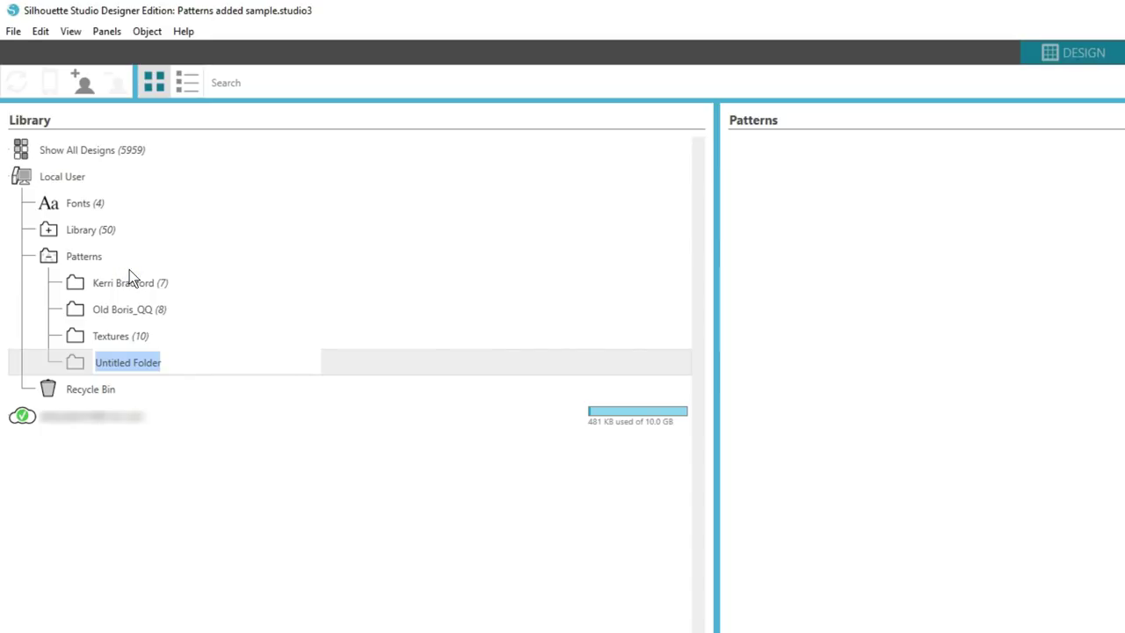
left_click(169, 363)
type("Stripes")
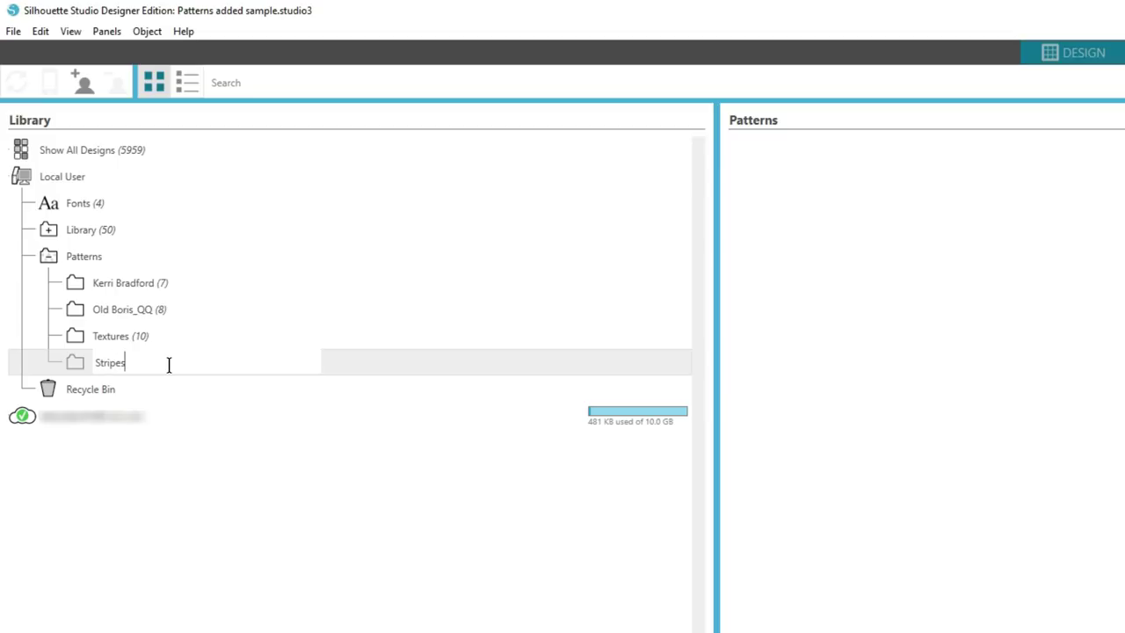
key("Return")
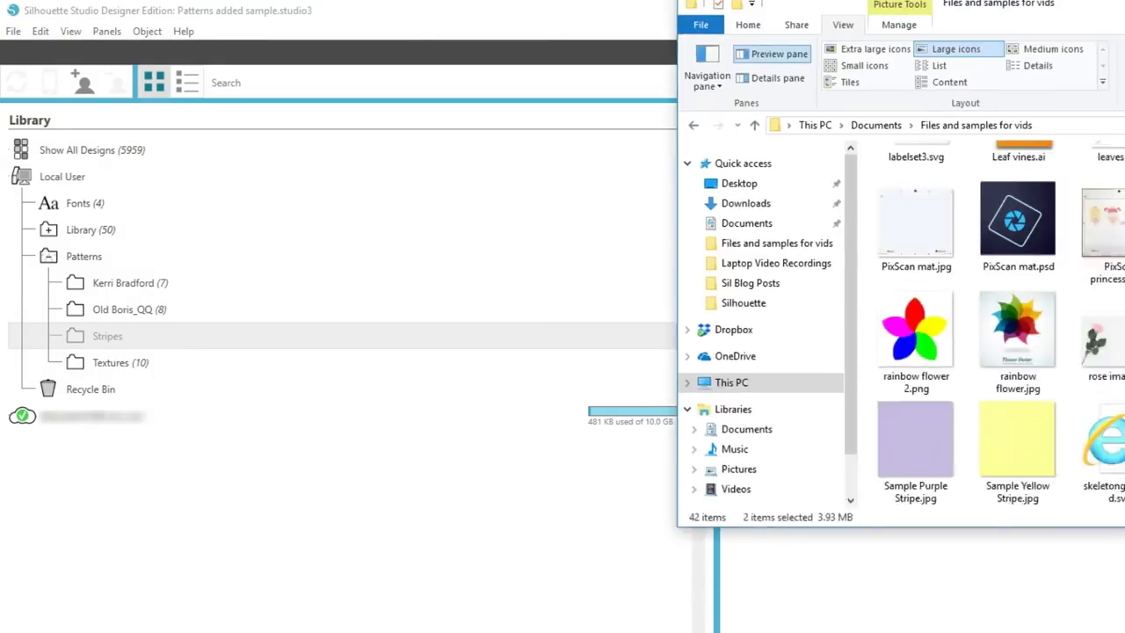
Step: Drag the mint, pink, purple and yellow Sample Stripe JPGs from Explorer into Stripes
mouse_move(1055, 7)
left_mouse_down()
mouse_move(715, 76)
mouse_move(603, 76)
left_mouse_up()
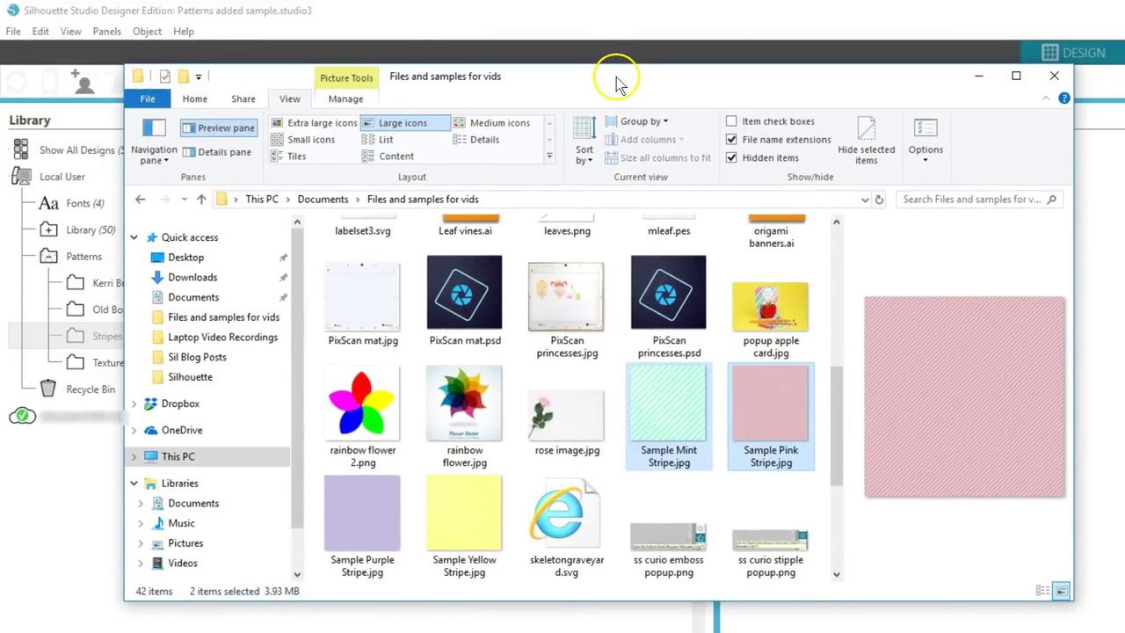
left_click(668, 430)
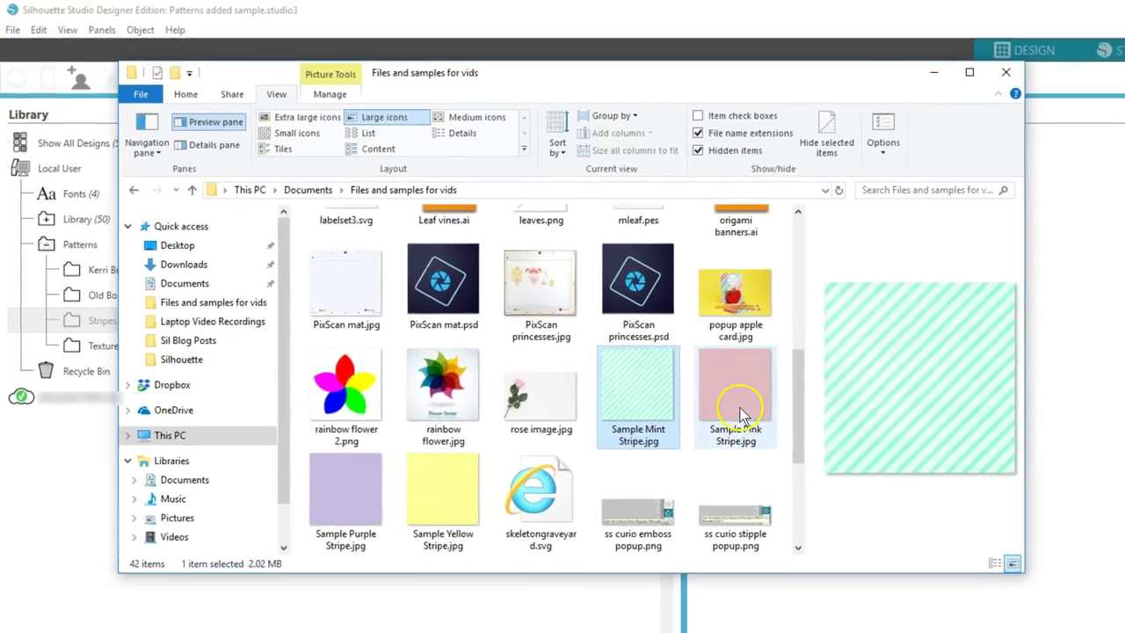
key("shift+Right")
key("shift+Right")
key("shift+Right")
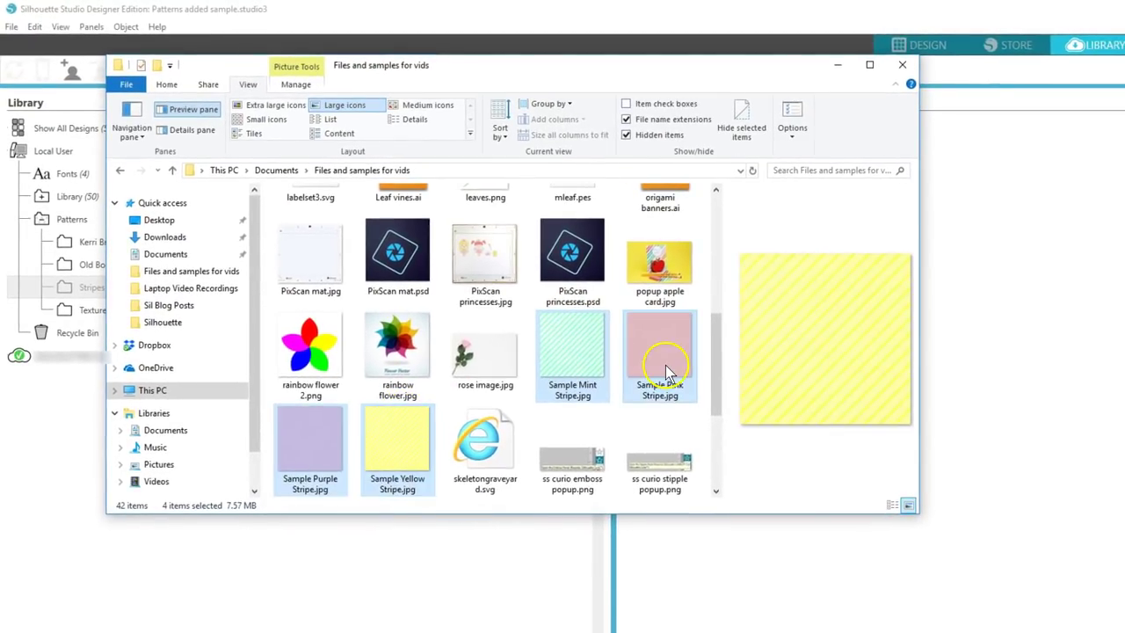
left_click_drag(665, 365, 990, 392)
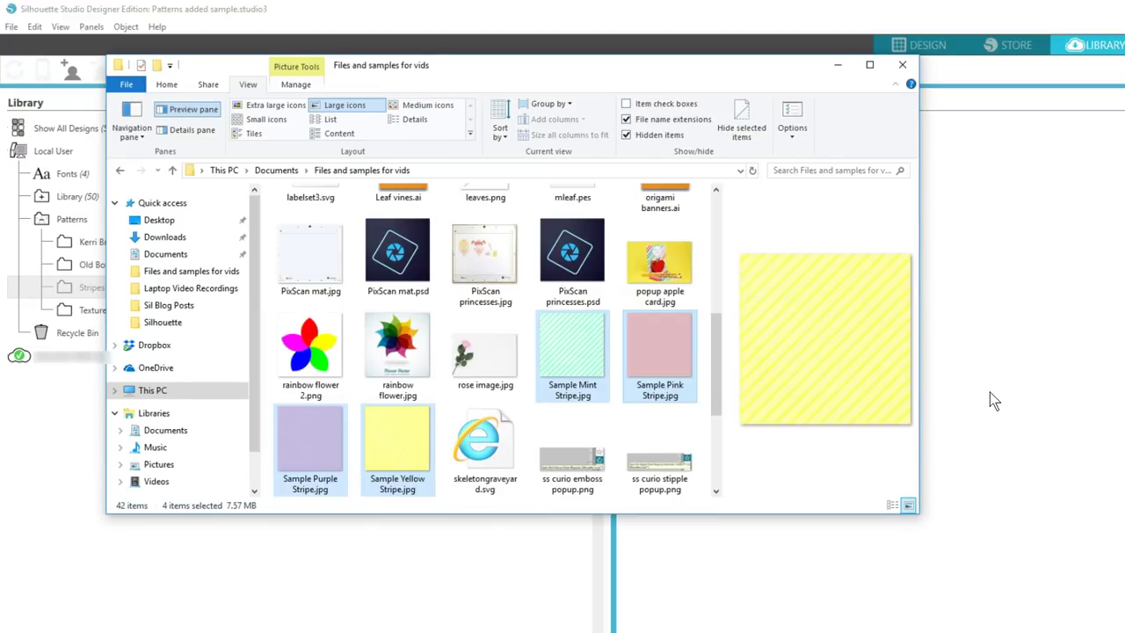
left_click(837, 65)
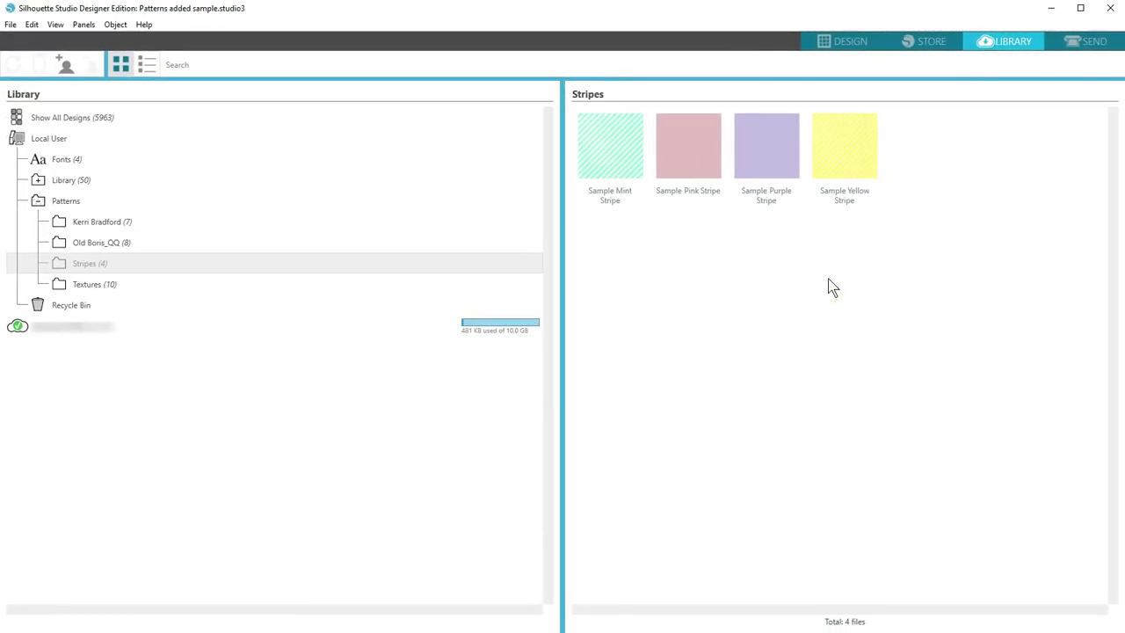
Step: Back in Design, show the Fill Pattern swatches and scroll to the new stripe patterns
left_click(848, 44)
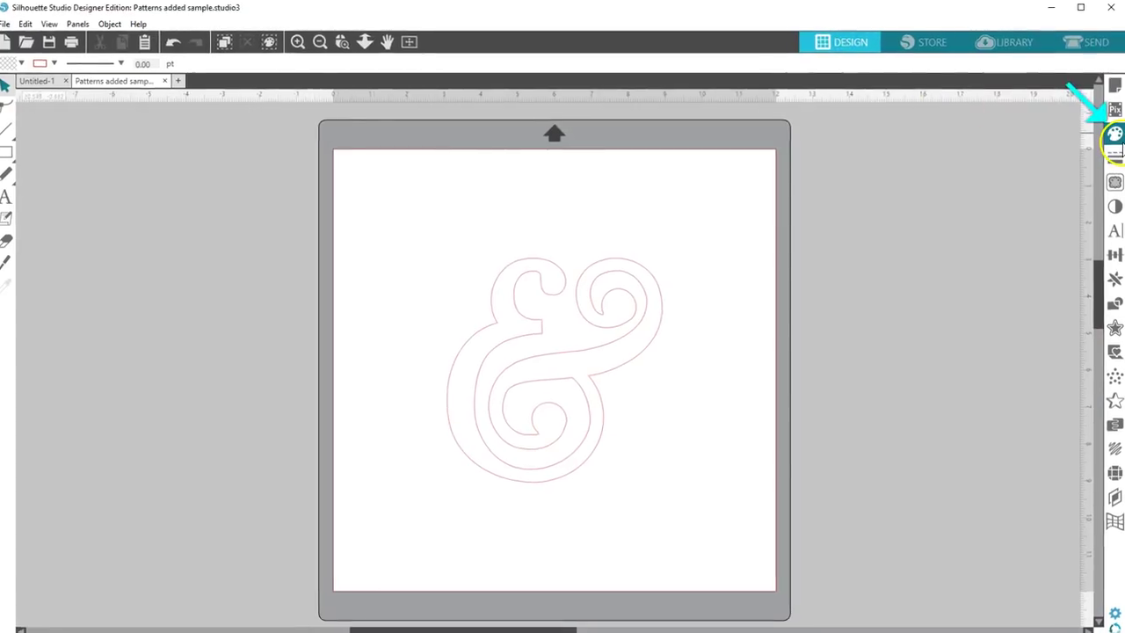
left_click(1115, 134)
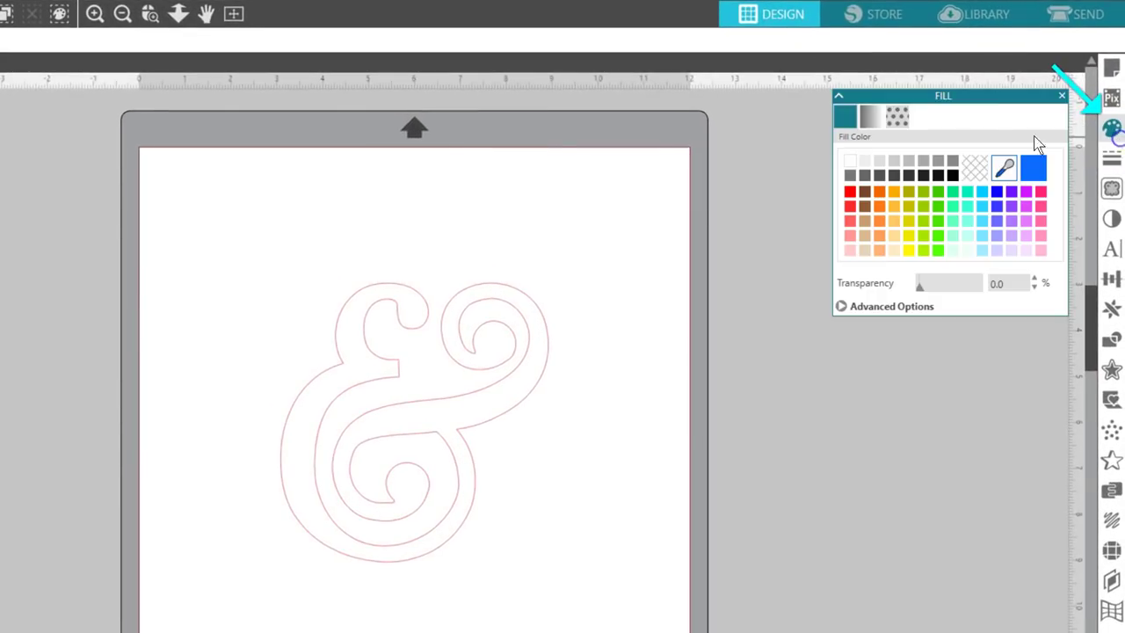
left_click(899, 120)
scroll(1062, 168, "down", 1)
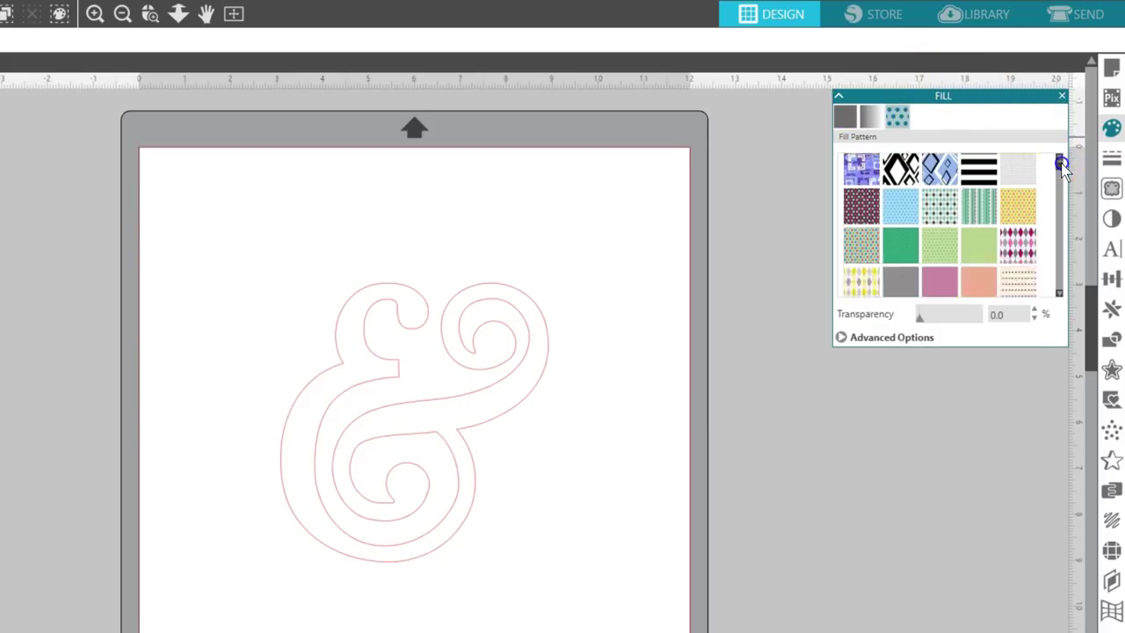
left_click_drag(1062, 167, 1055, 283)
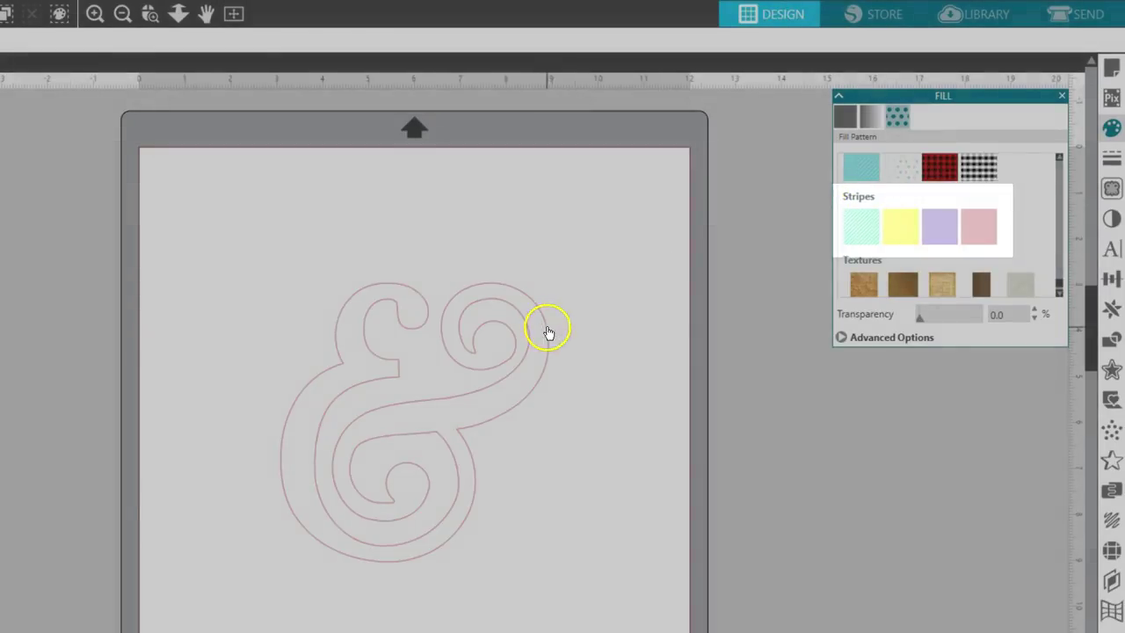
Step: Fill the ampersand with mint stripes scaled to 231% and pan the pattern
left_click(542, 326)
left_click(861, 227)
left_click(841, 337)
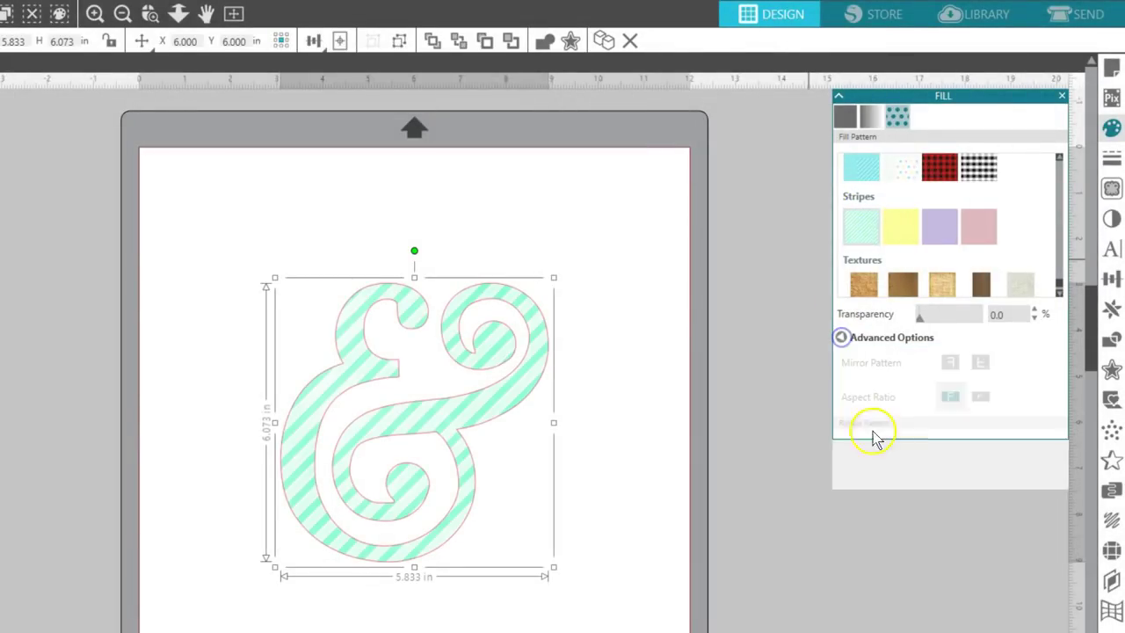
left_click_drag(929, 537, 941, 540)
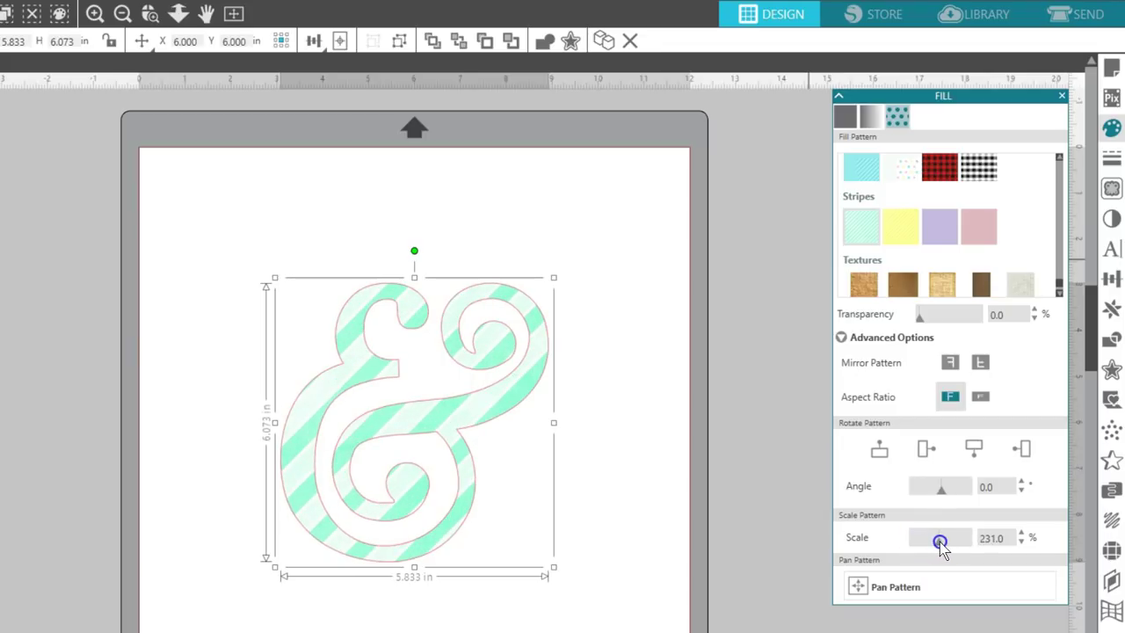
left_click(857, 586)
left_click_drag(414, 422, 388, 384)
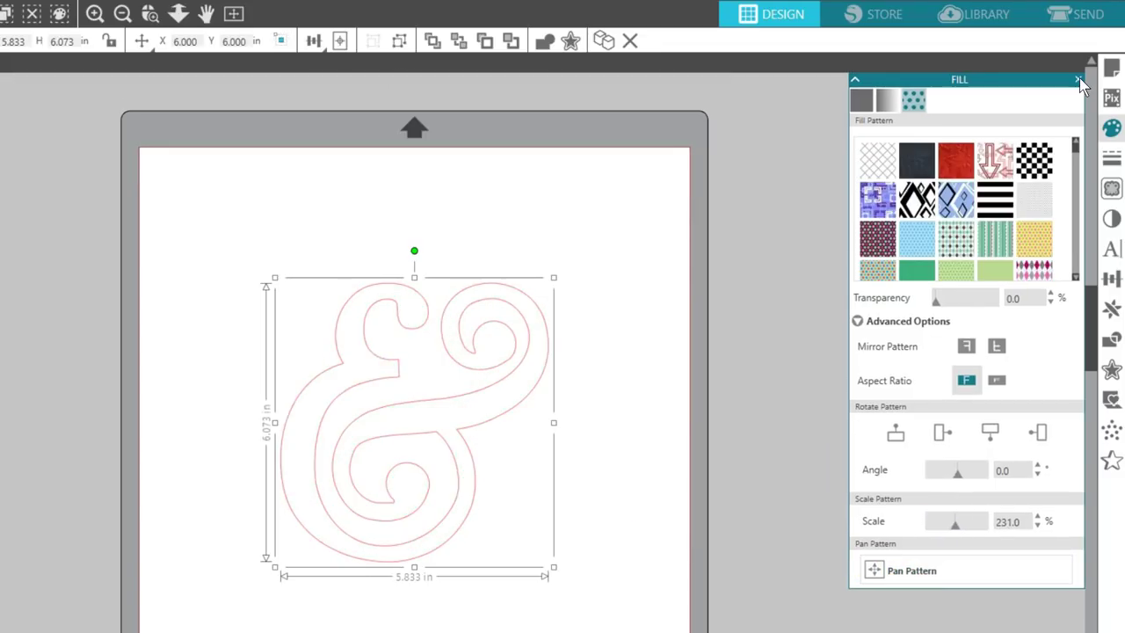
left_click(1082, 74)
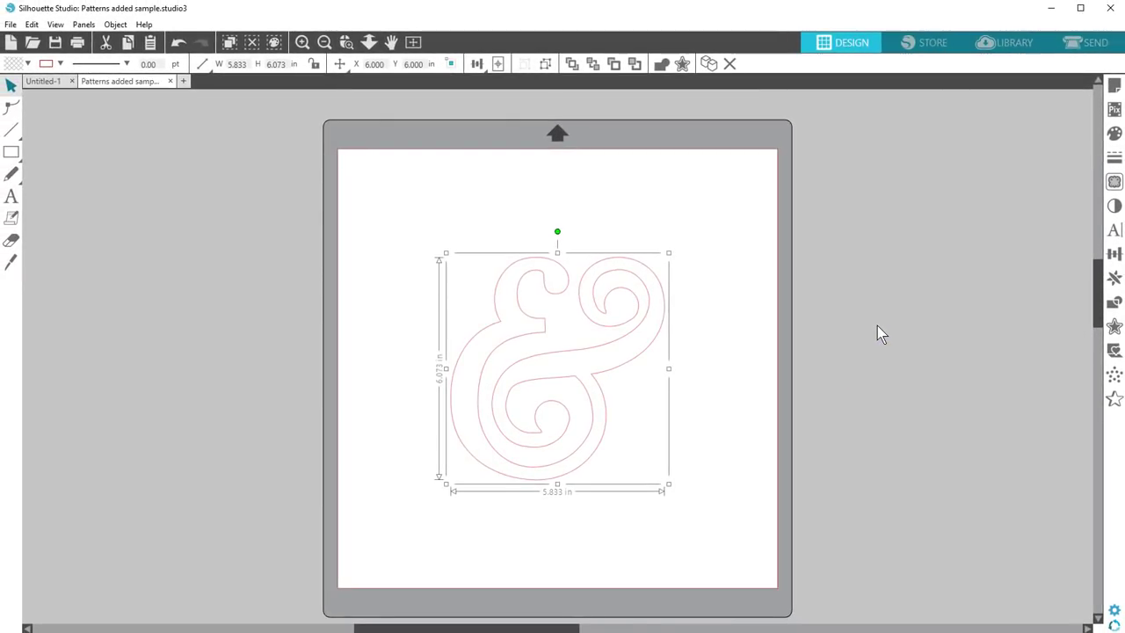
Step: Import Sample Purple Stripe.jpg from the 'Files and samples for vids' folder into the library
left_click(1007, 46)
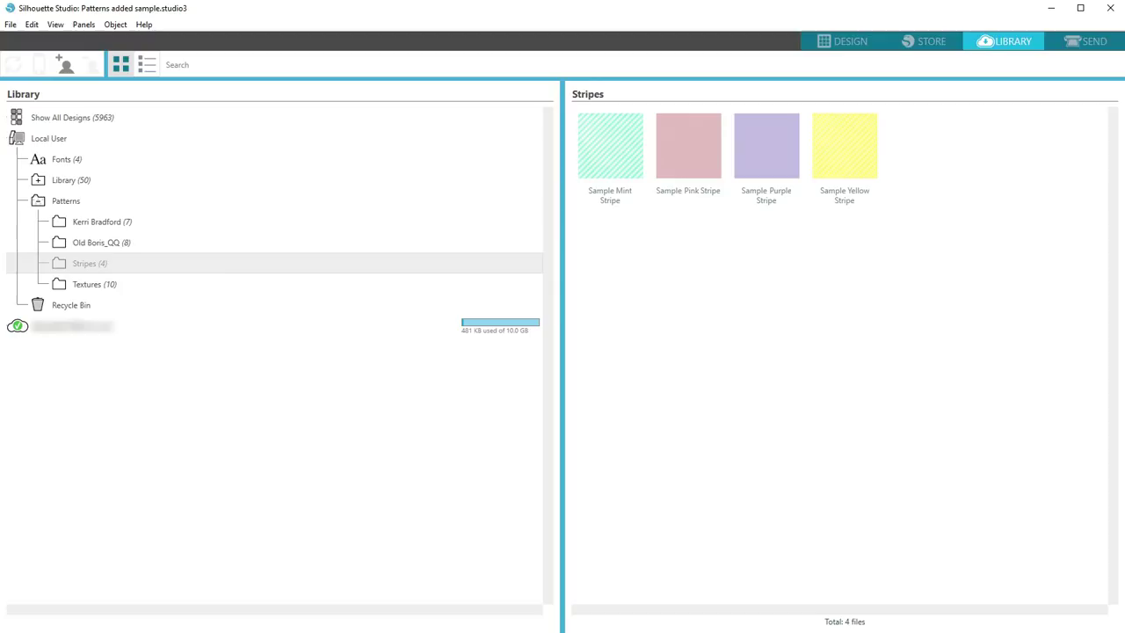
left_click(11, 24)
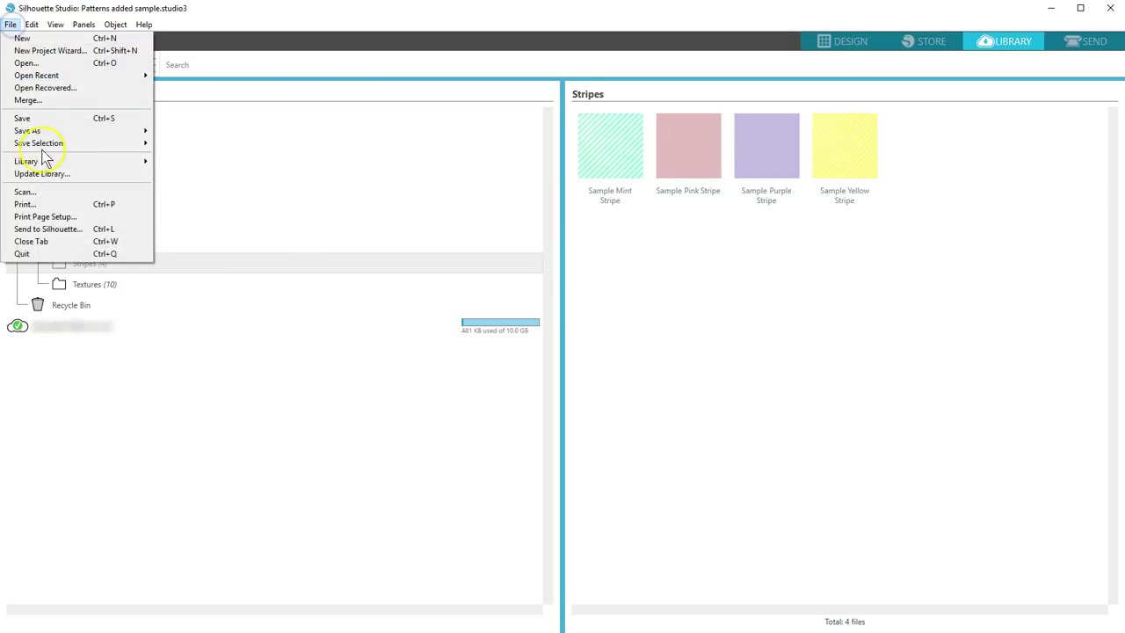
mouse_move(27, 161)
left_click(204, 201)
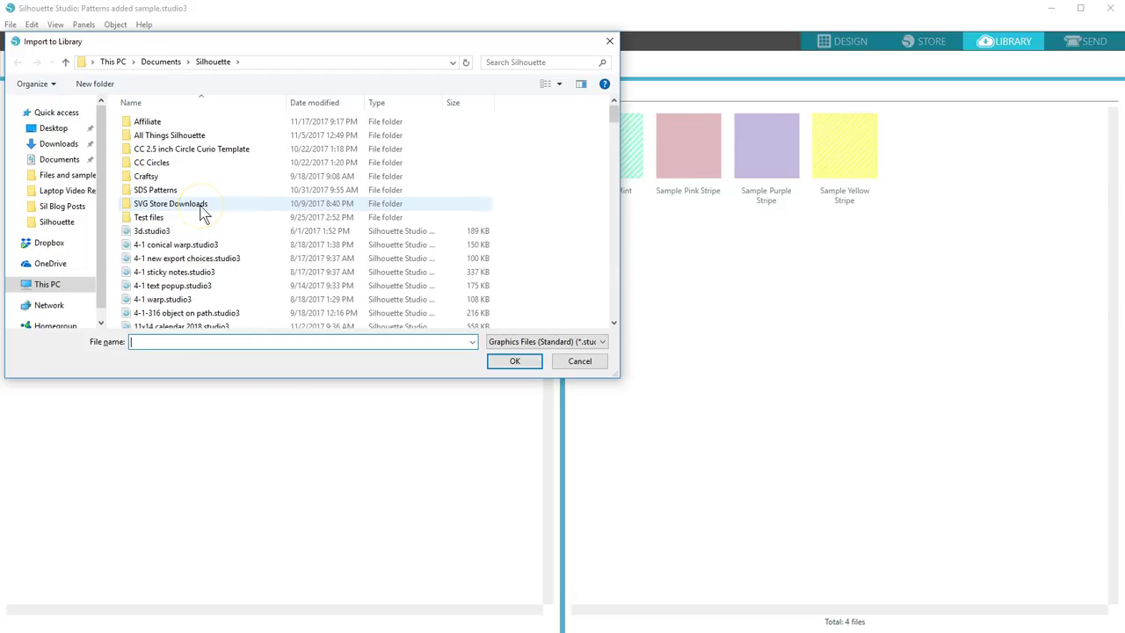
left_click(66, 175)
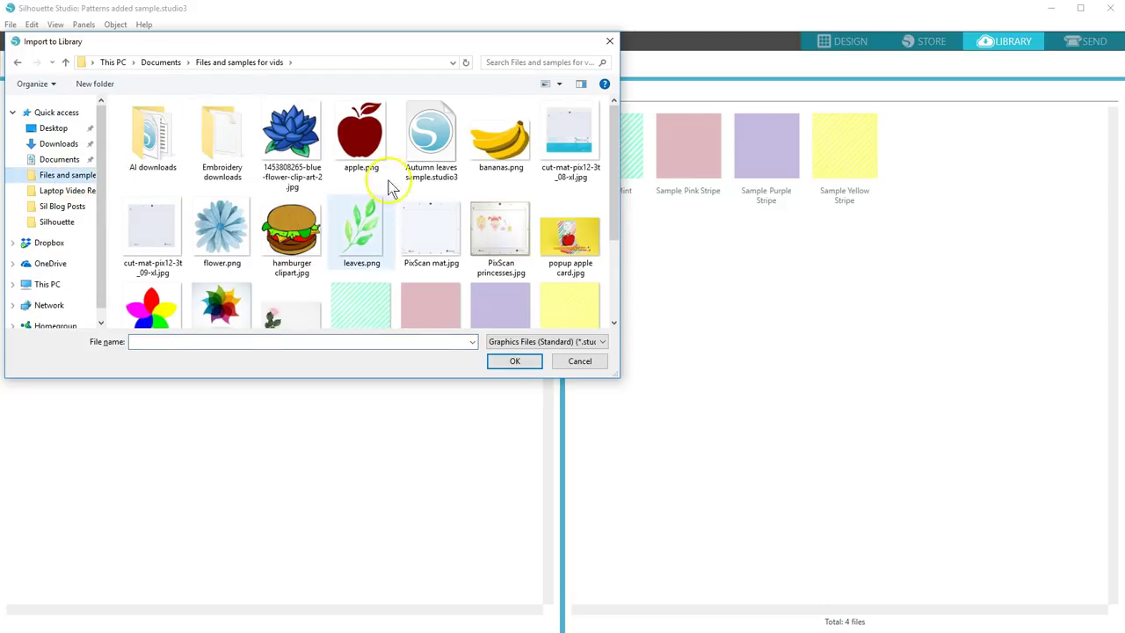
left_click(519, 303)
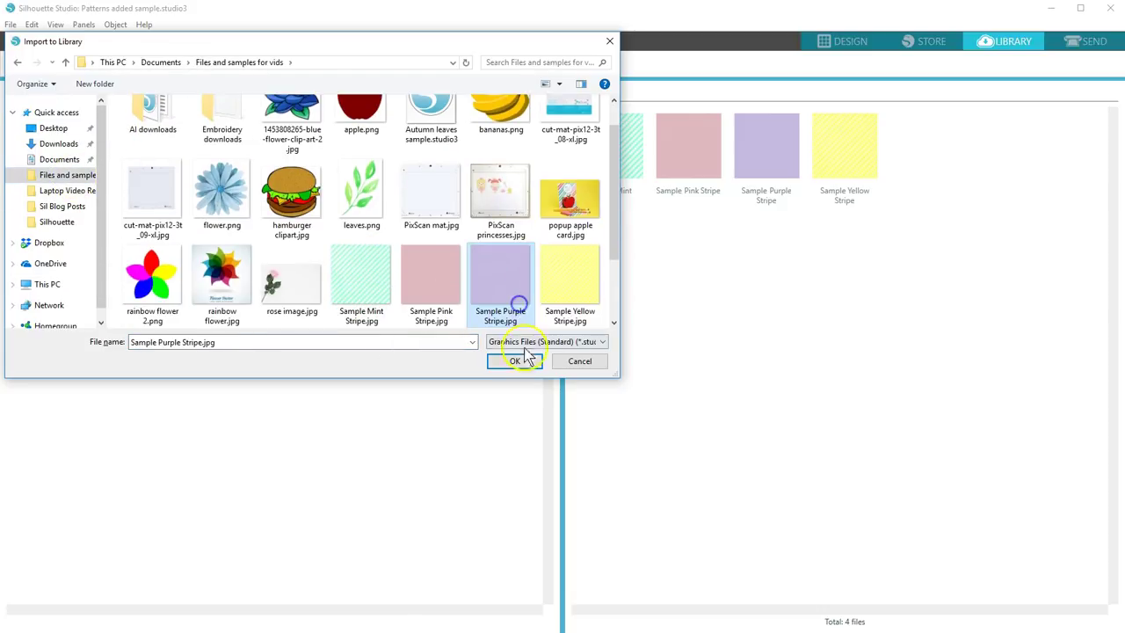
left_click(526, 358)
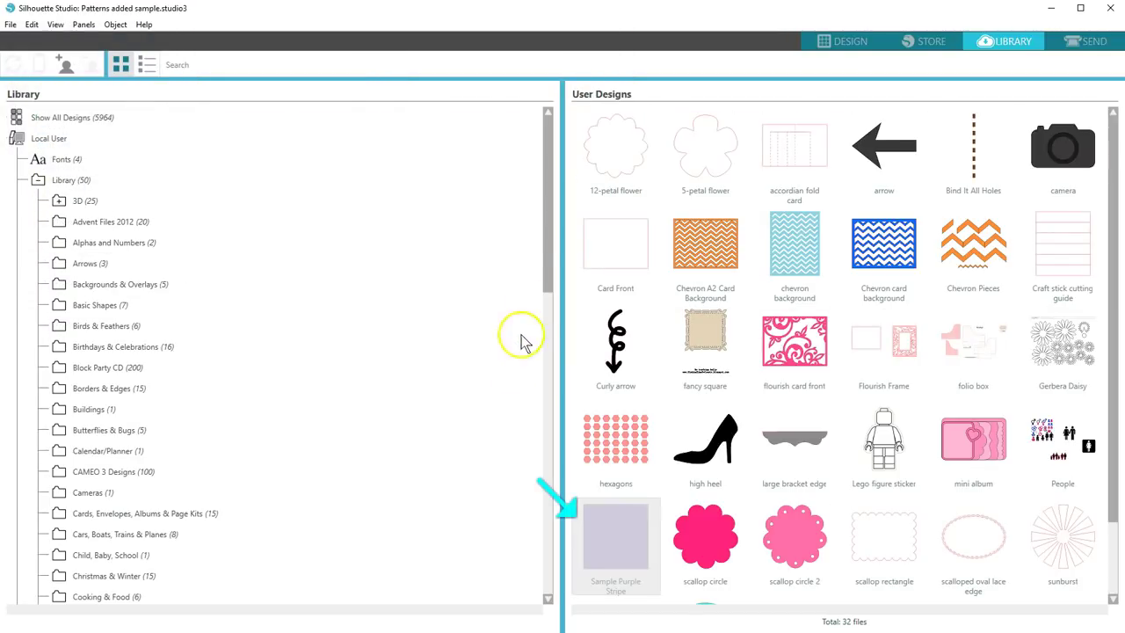
Step: Find the imported image in User Designs and add a new folder under Library
left_click_drag(547, 299, 550, 534)
left_click(91, 550)
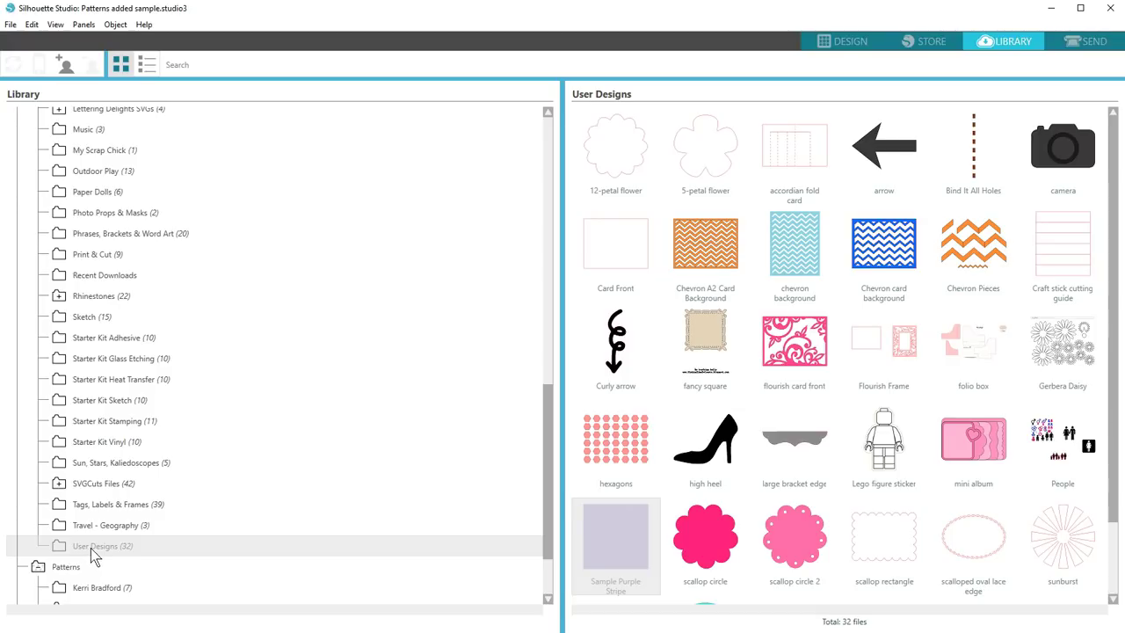
left_click_drag(544, 397, 496, 130)
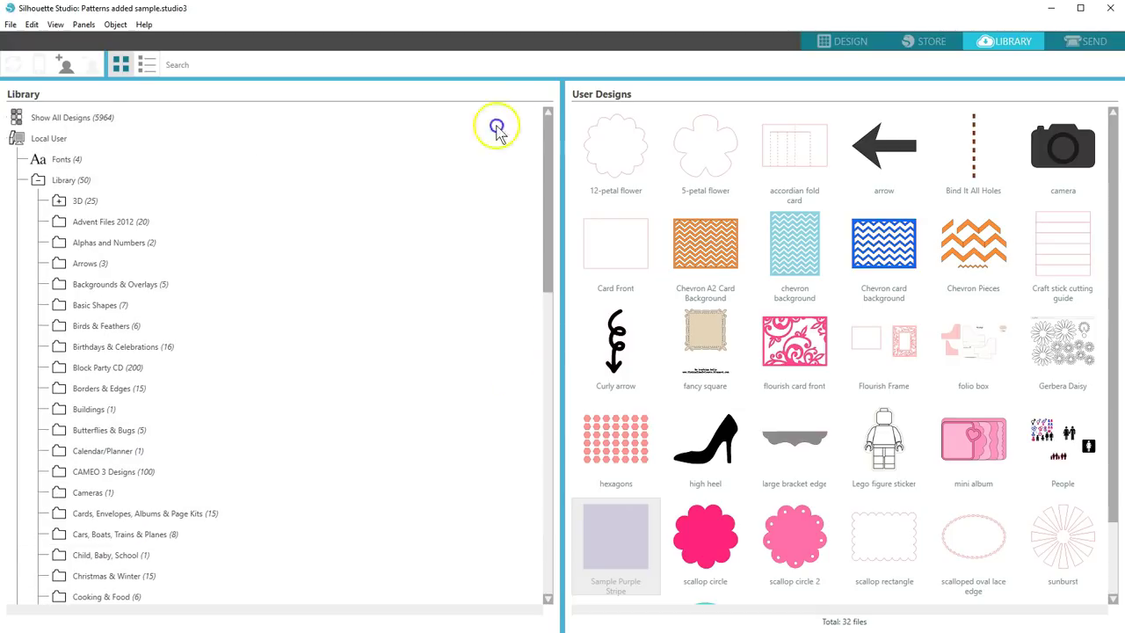
left_click(66, 179)
right_click(78, 181)
left_click(97, 189)
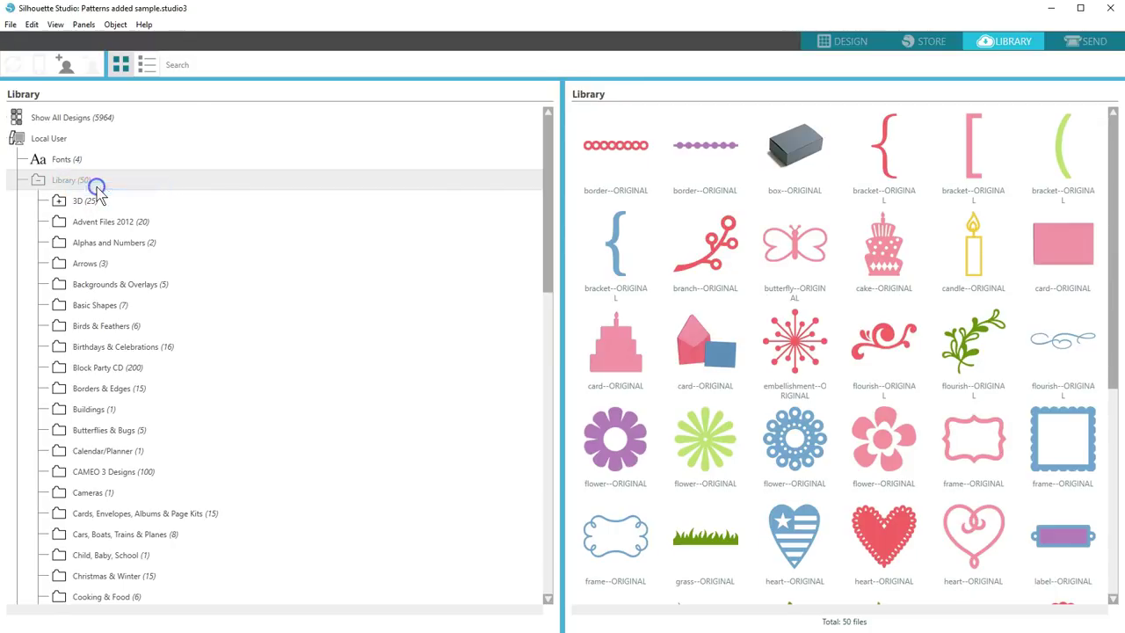
Step: Name the new library folder 'Patterns Imported'
left_click_drag(546, 201, 553, 482)
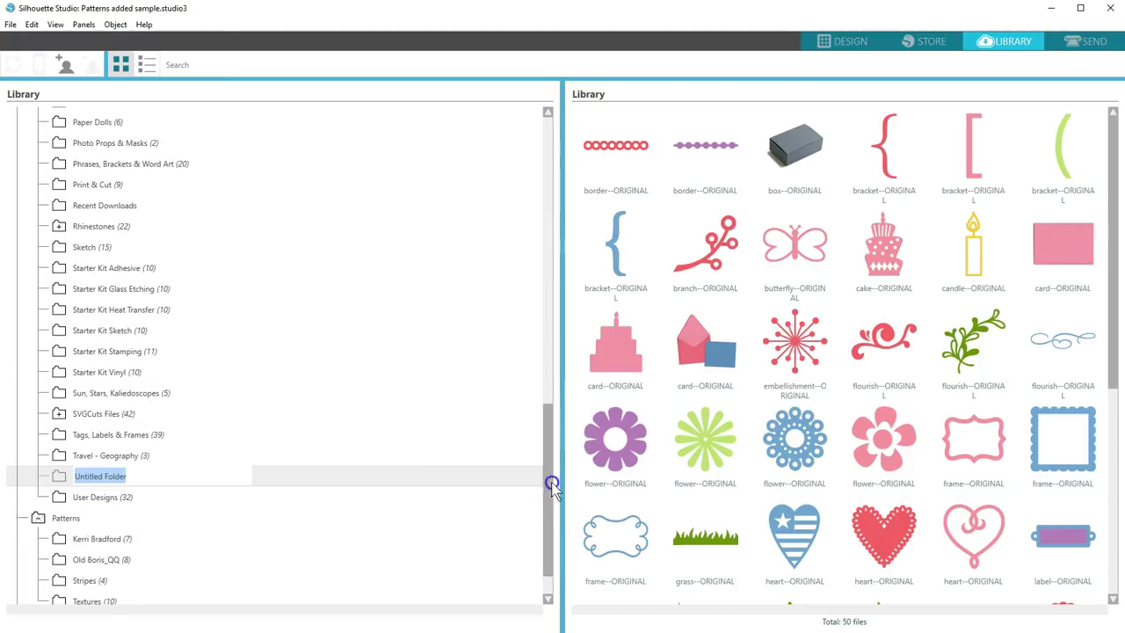
left_click(143, 475)
type("Patterns Imported")
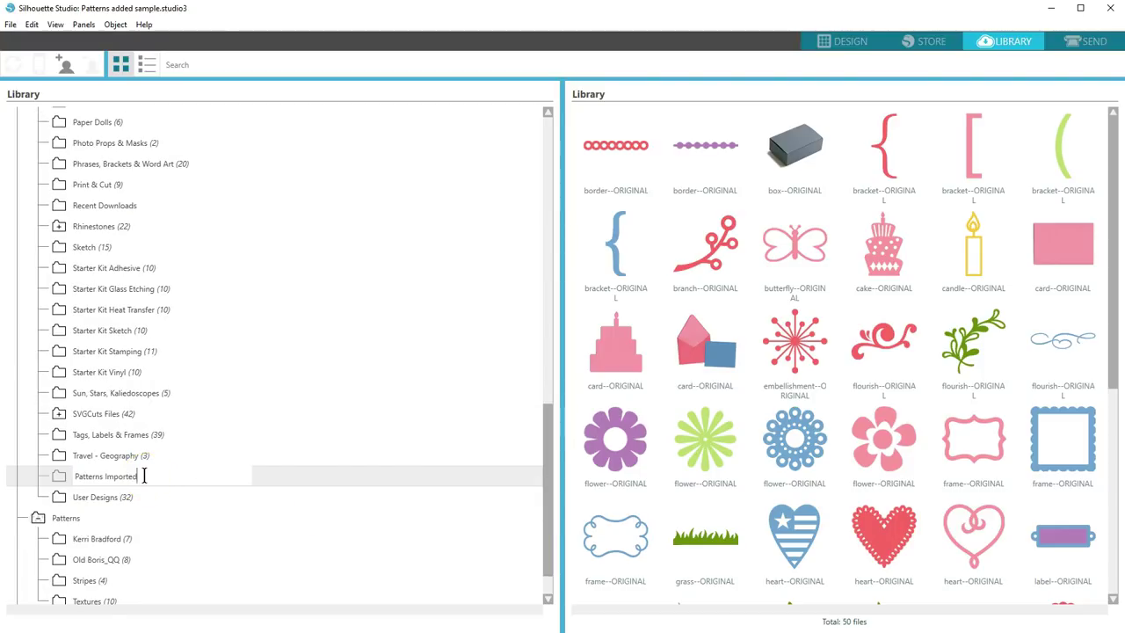
left_click(140, 479)
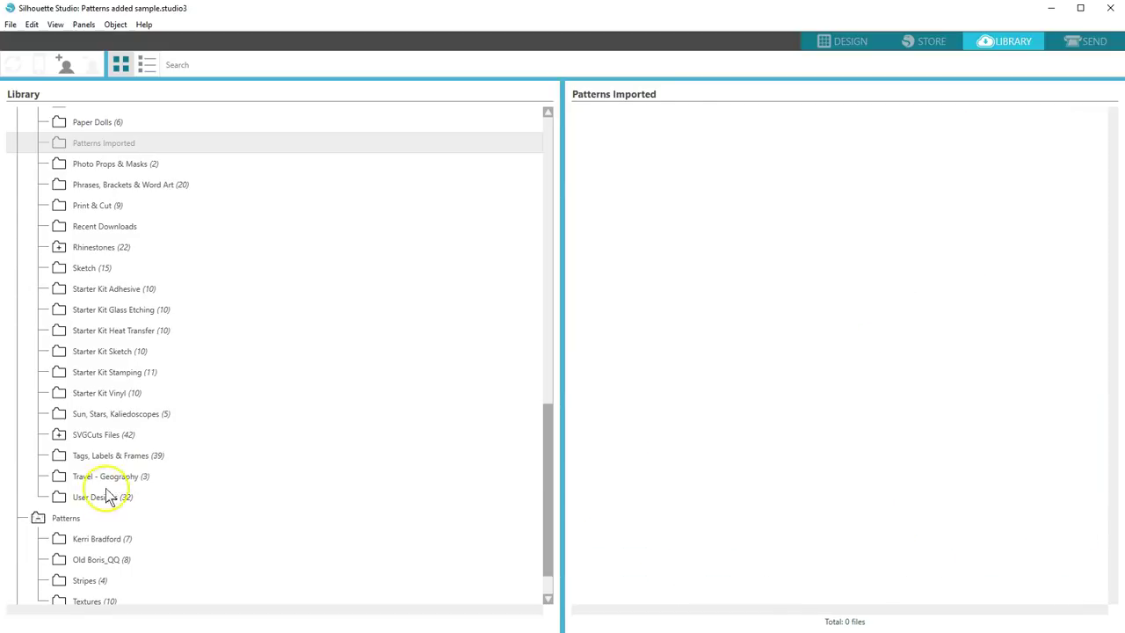
Step: Move Sample Purple Stripe from User Designs into the Patterns Imported folder
left_click(101, 498)
left_click_drag(637, 550, 114, 148)
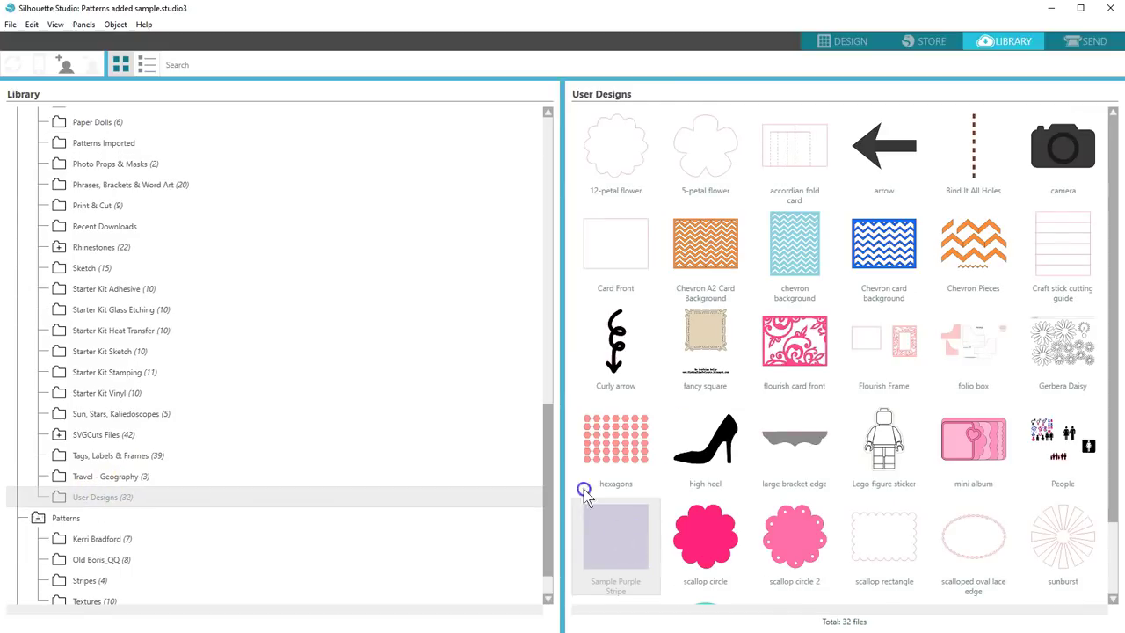
left_click_drag(115, 148, 142, 143)
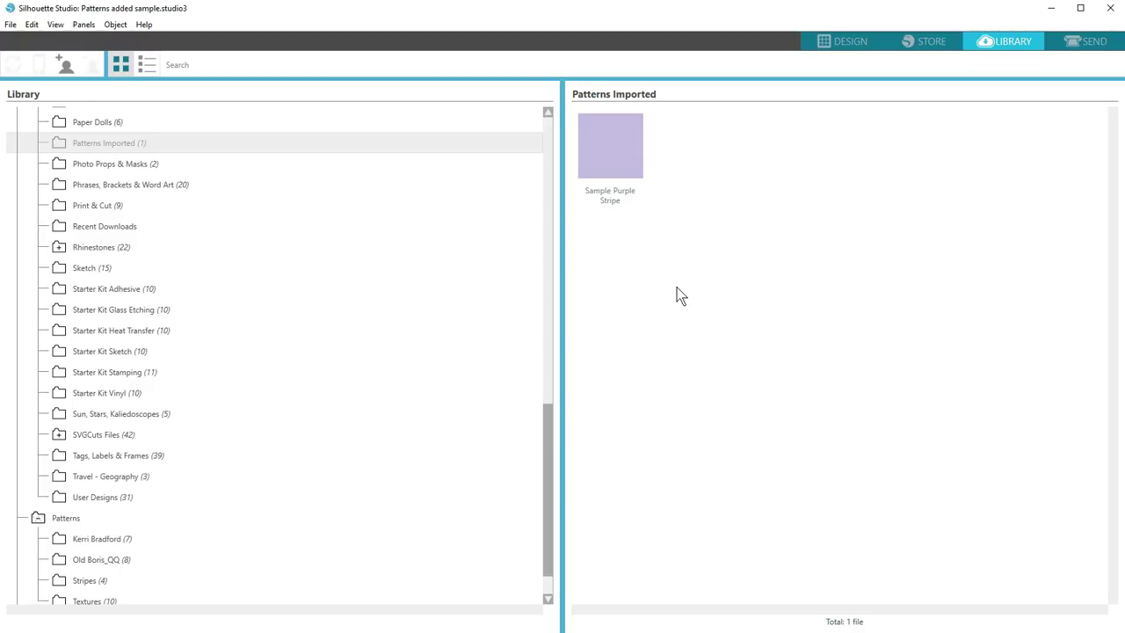
left_click(696, 279)
Step: Select the ampersand and apply Sample Purple Stripe from Patterns Imported as its fill
left_click(851, 43)
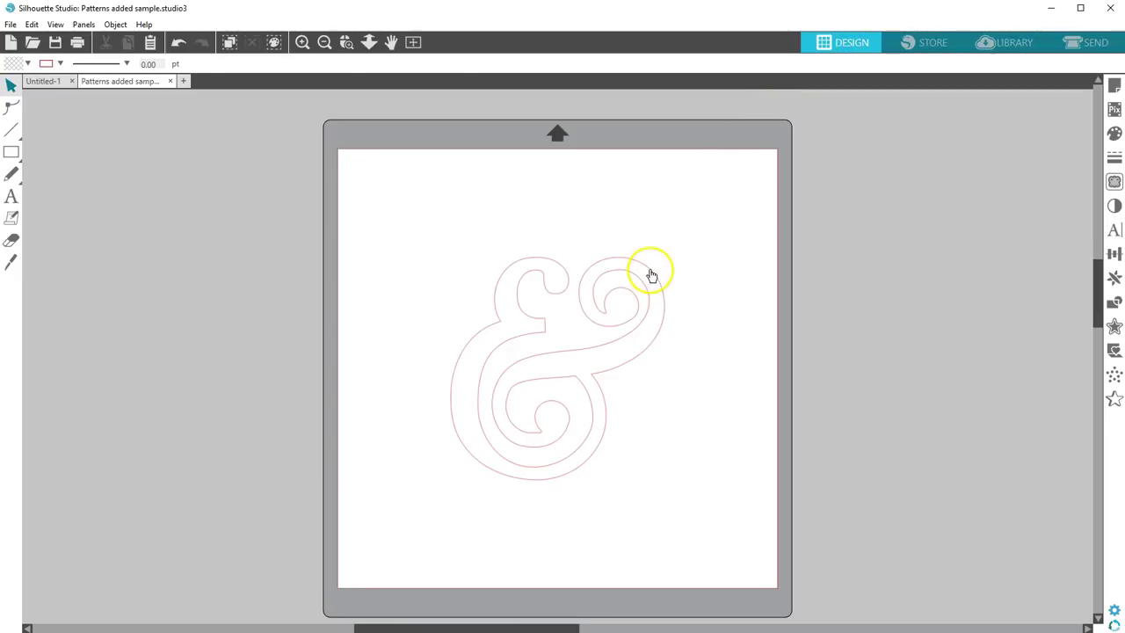
left_click(651, 275)
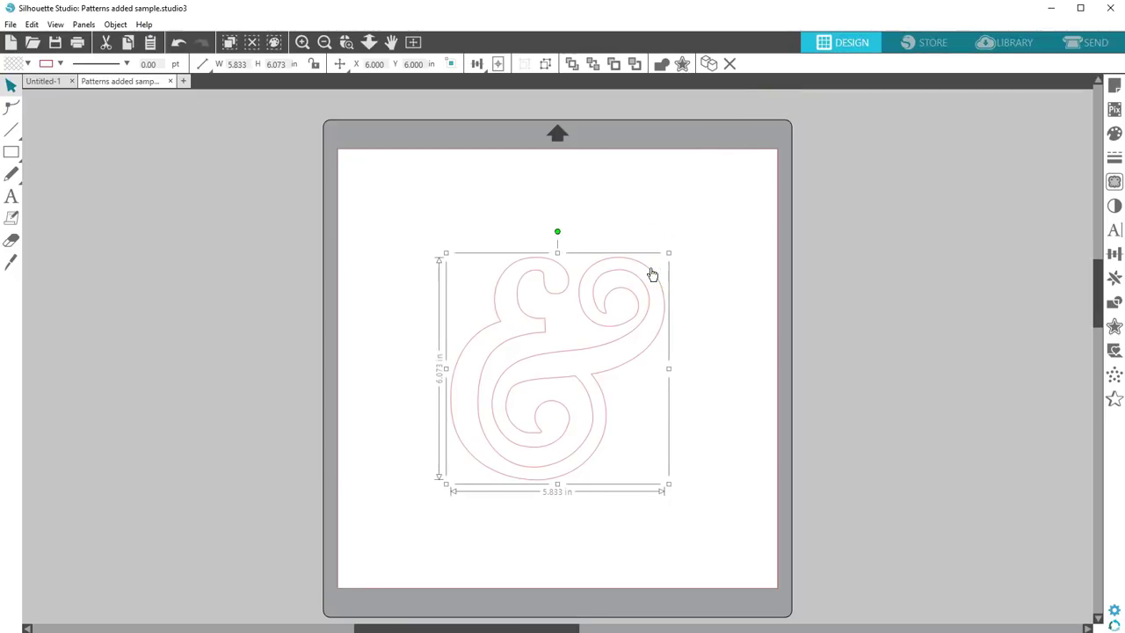
left_click(1011, 42)
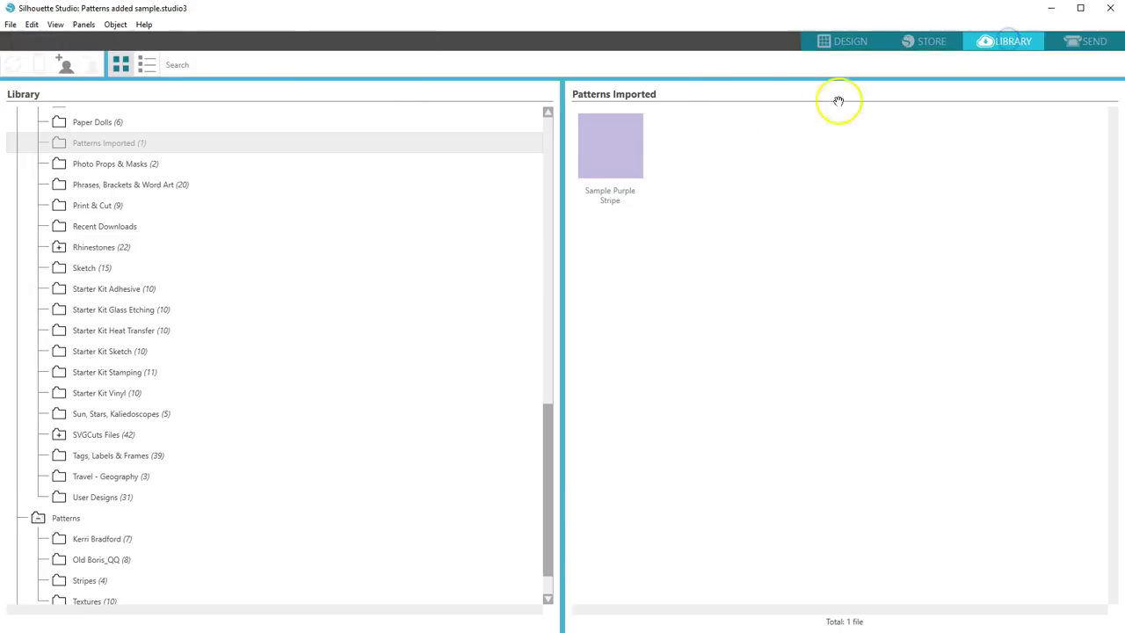
left_click(615, 151)
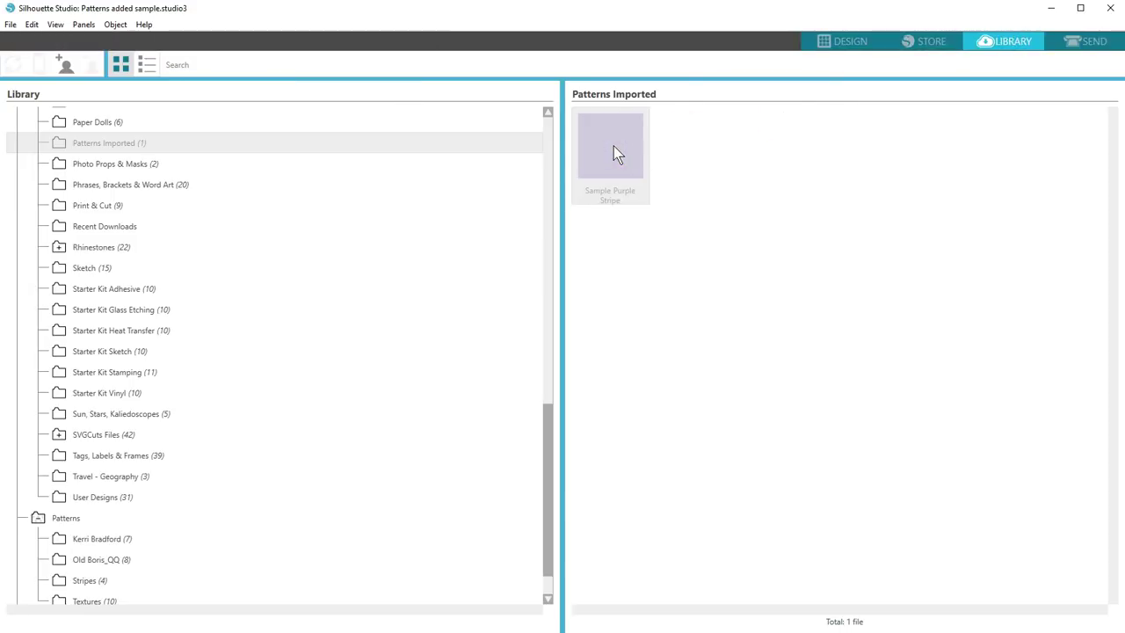
left_click(845, 44)
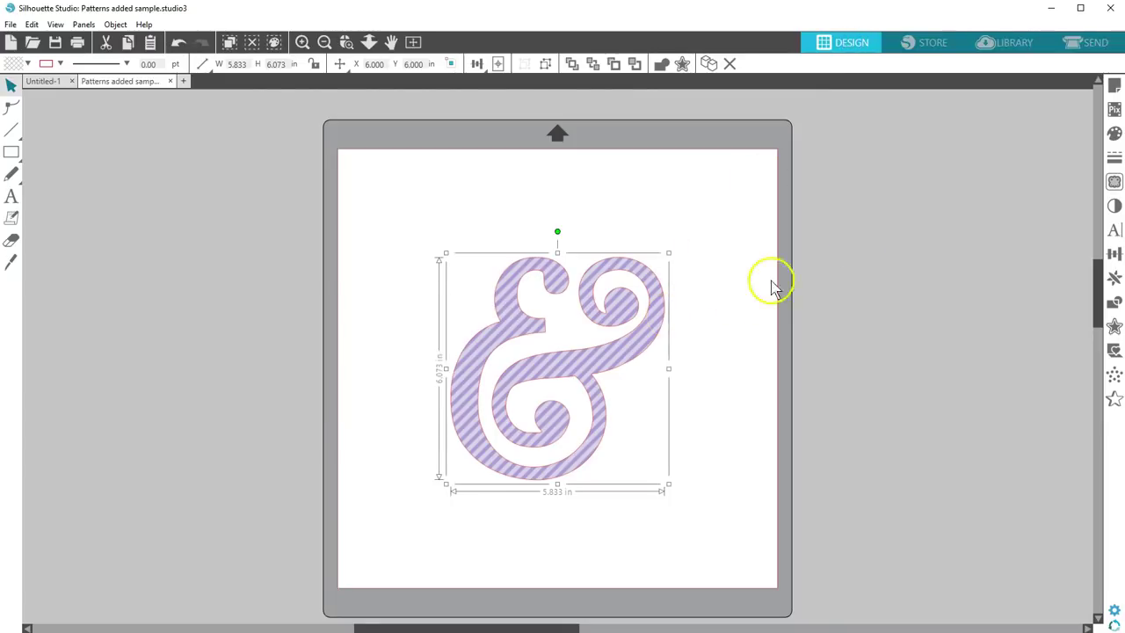
Step: Scale the ampersand's purple stripe pattern to 401%, pan it, and deselect the shape
left_click(1114, 135)
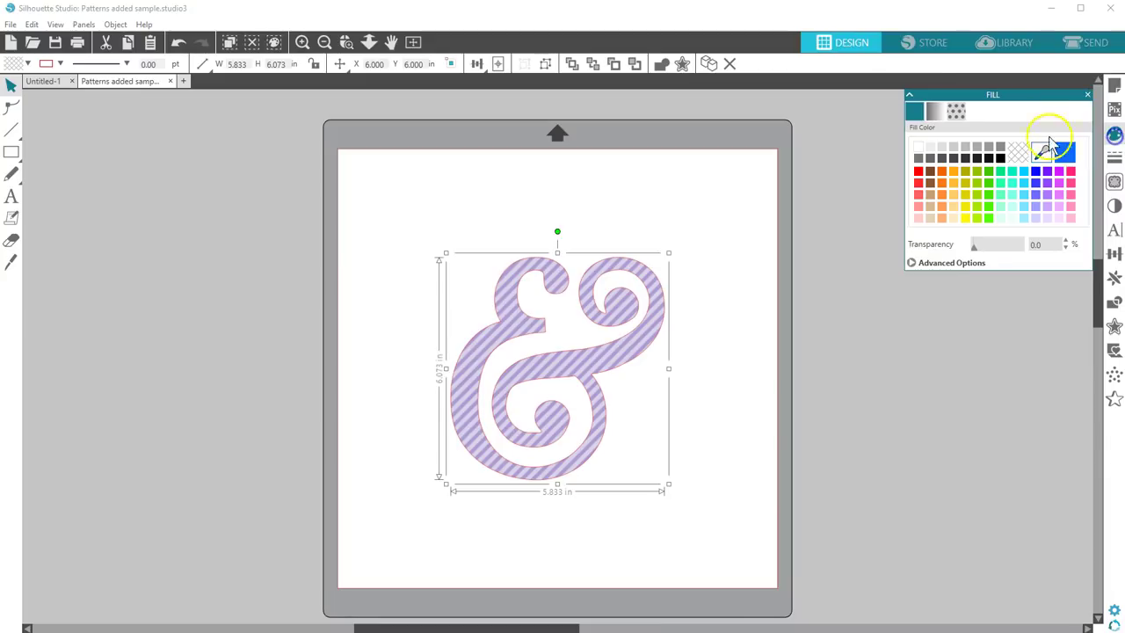
left_click(962, 114)
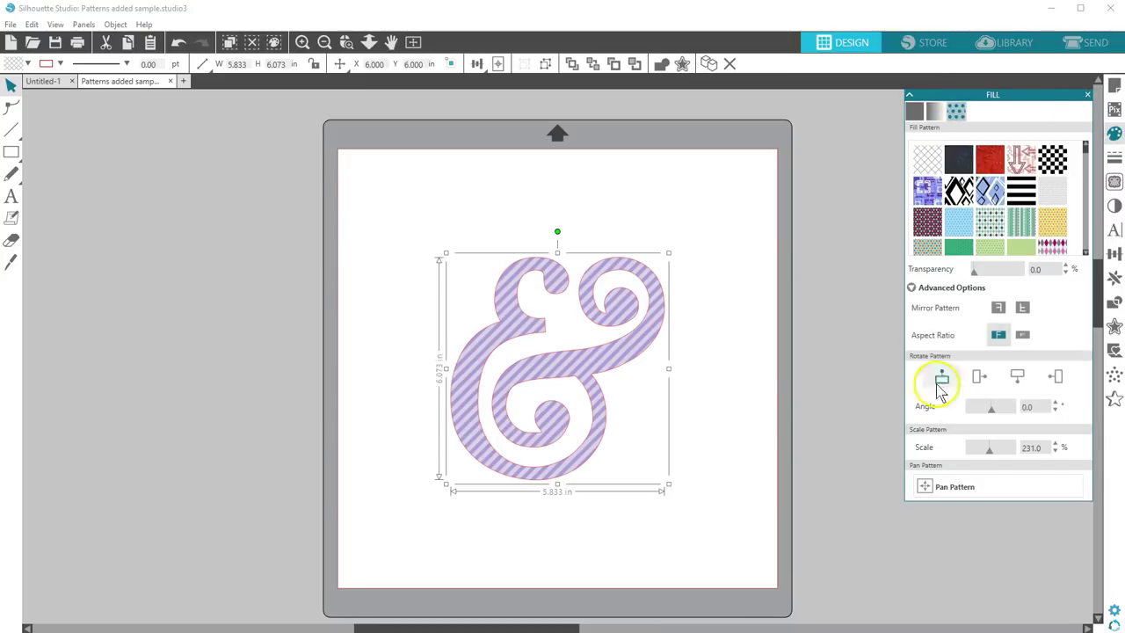
left_click_drag(991, 450, 1005, 448)
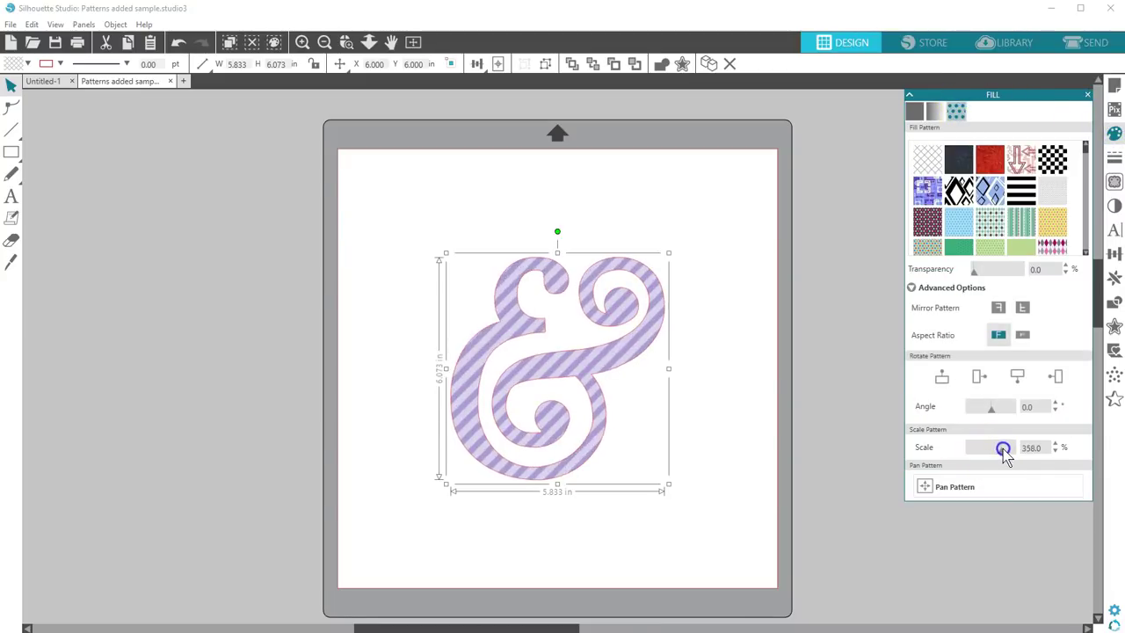
left_click(964, 484)
mouse_move(558, 369)
left_mouse_down()
mouse_move(616, 382)
mouse_move(613, 363)
left_mouse_up()
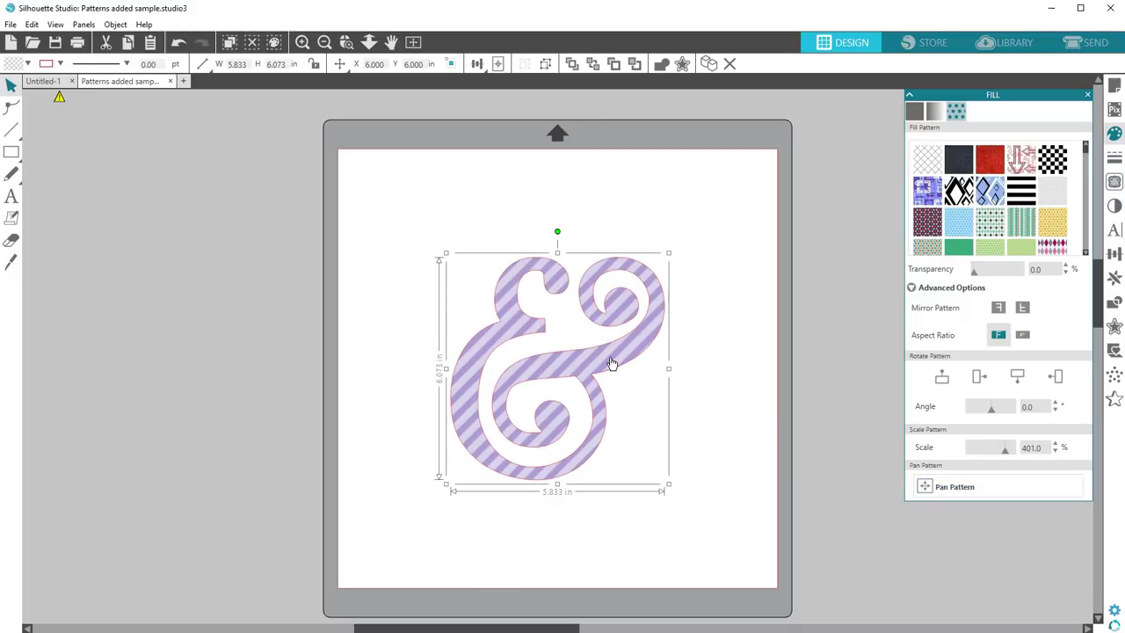
left_click(686, 351)
left_click(690, 354)
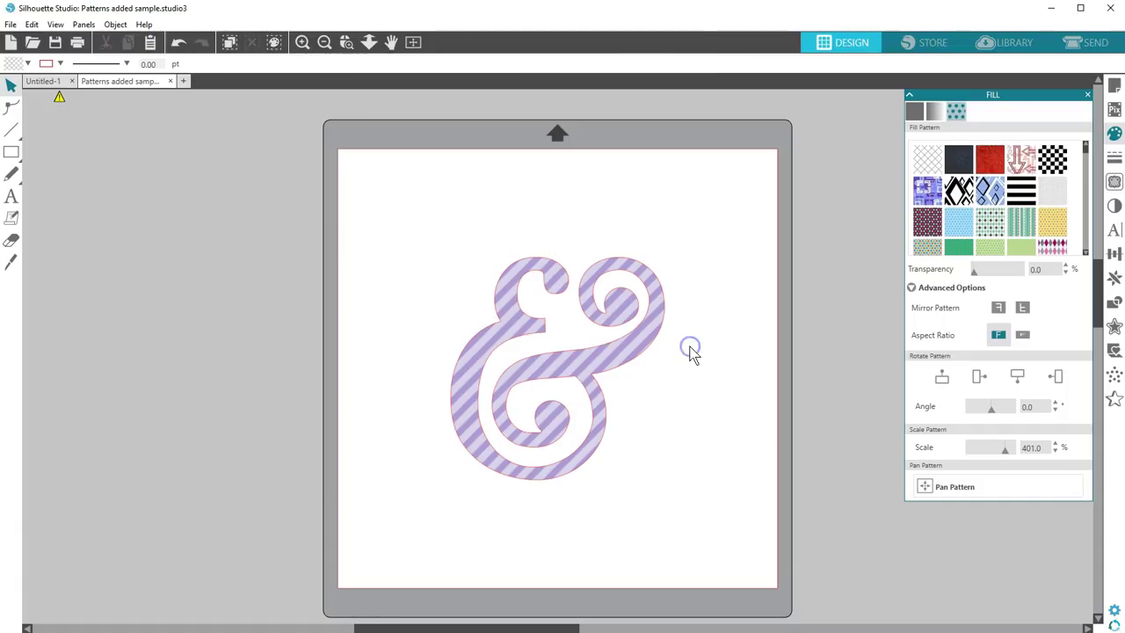